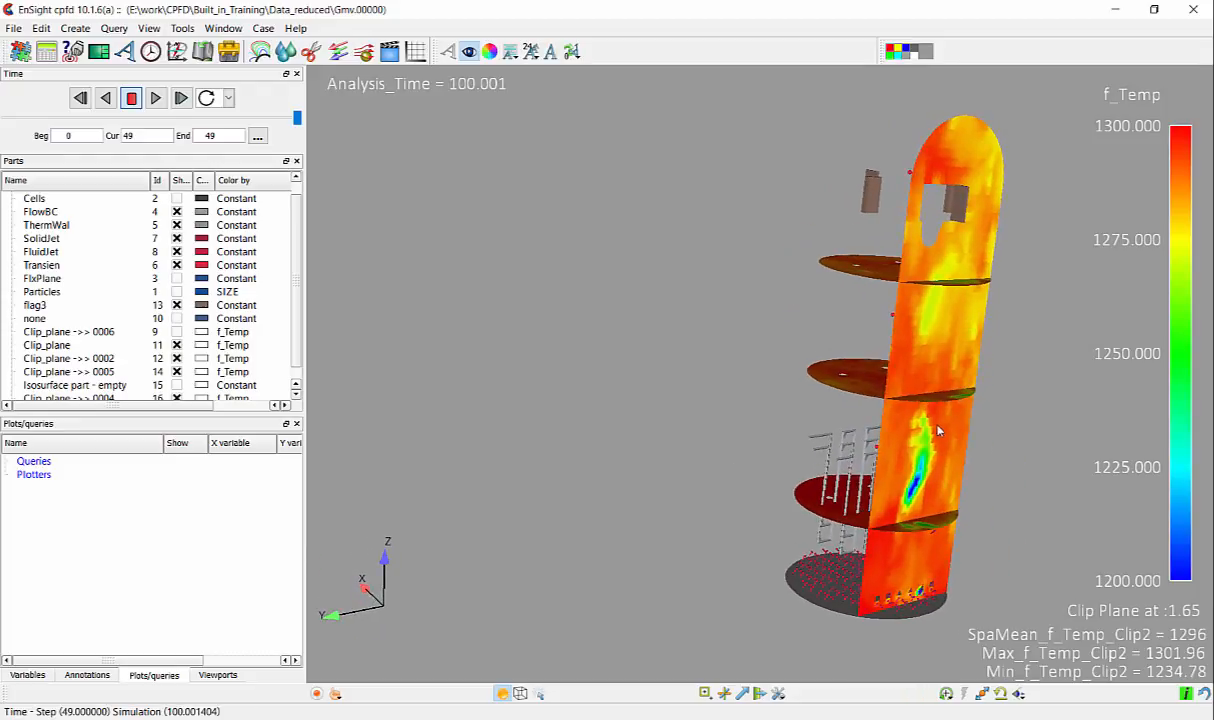
- Create a Z clip line from the vertical f_Temp clip plane, Clip_plane ->> 0005
click(892, 466)
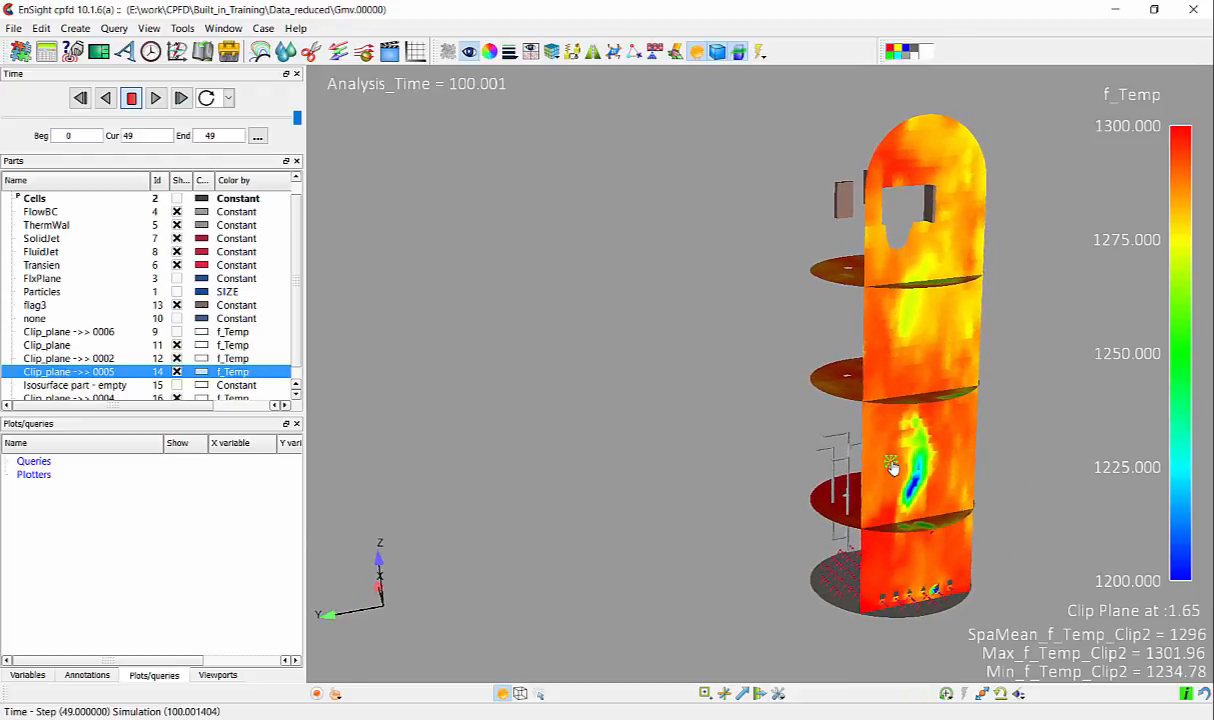
right_click(949, 442)
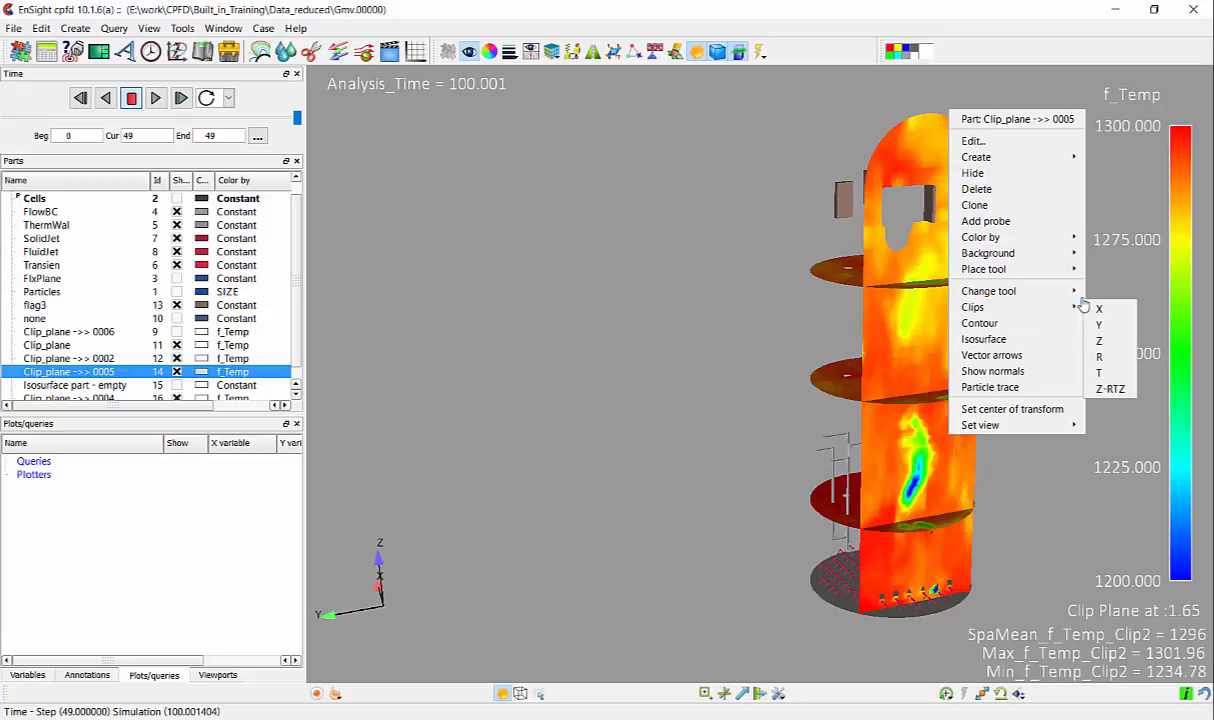
mouse_move(1074, 307)
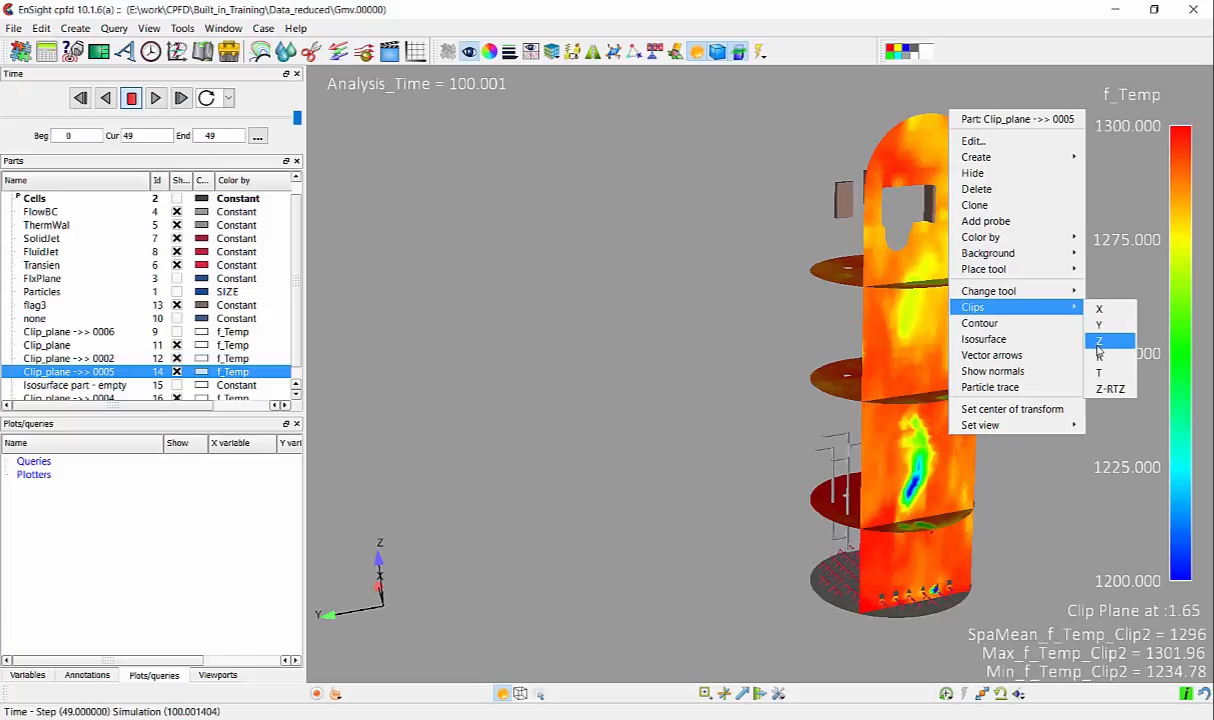
click(1100, 341)
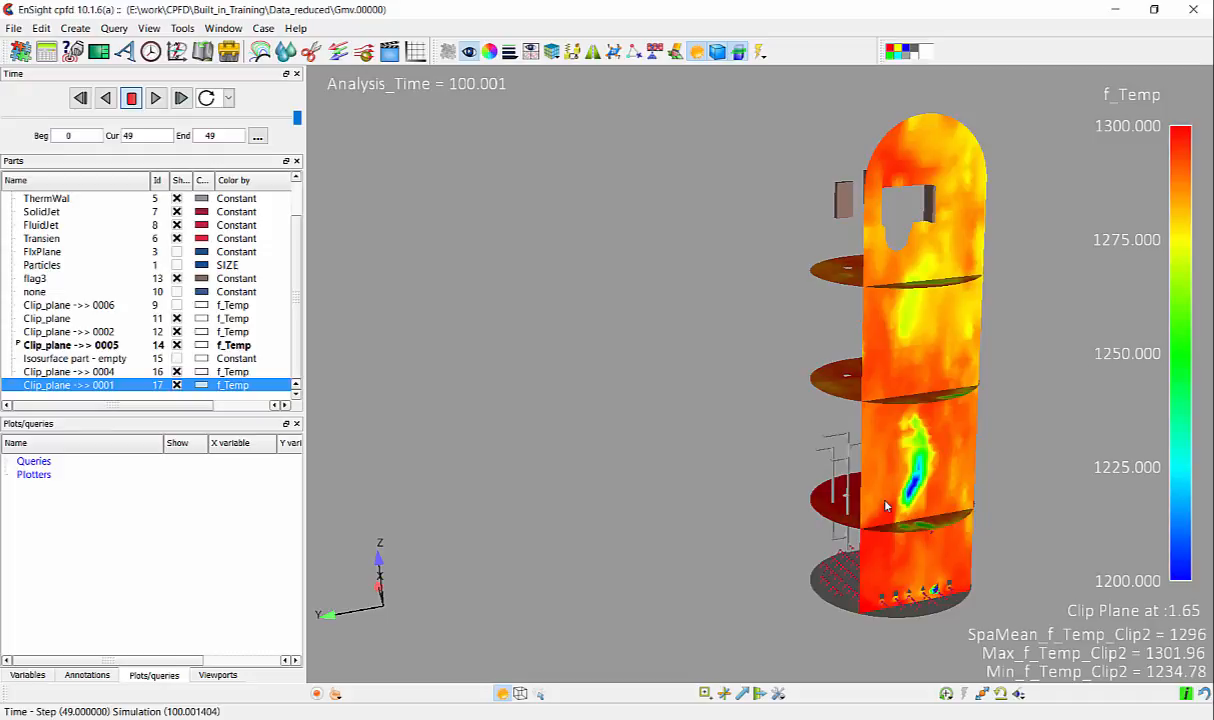
- Give the new clip line a single white color and a line width of 4 pixels
drag(884, 506, 948, 364)
right_drag(948, 364, 895, 641)
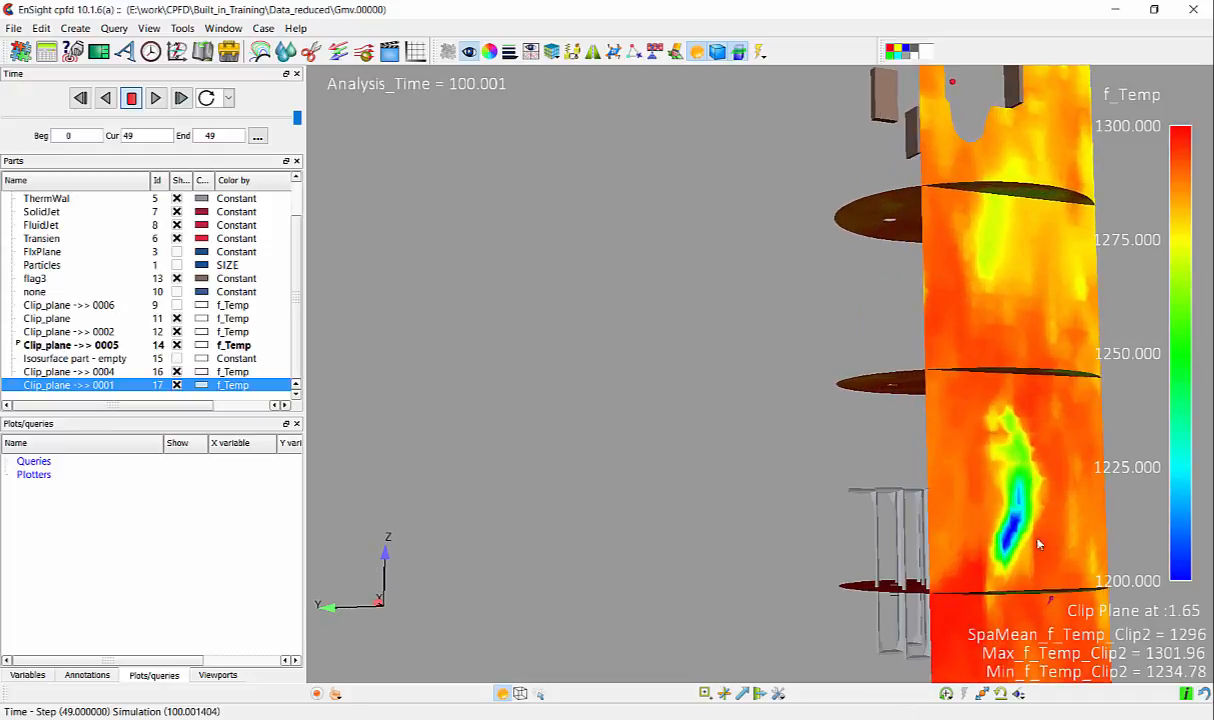
mouse_move(1038, 545)
mouse_down()
mouse_move(612, 390)
mouse_move(781, 406)
mouse_move(795, 421)
mouse_up()
click(720, 366)
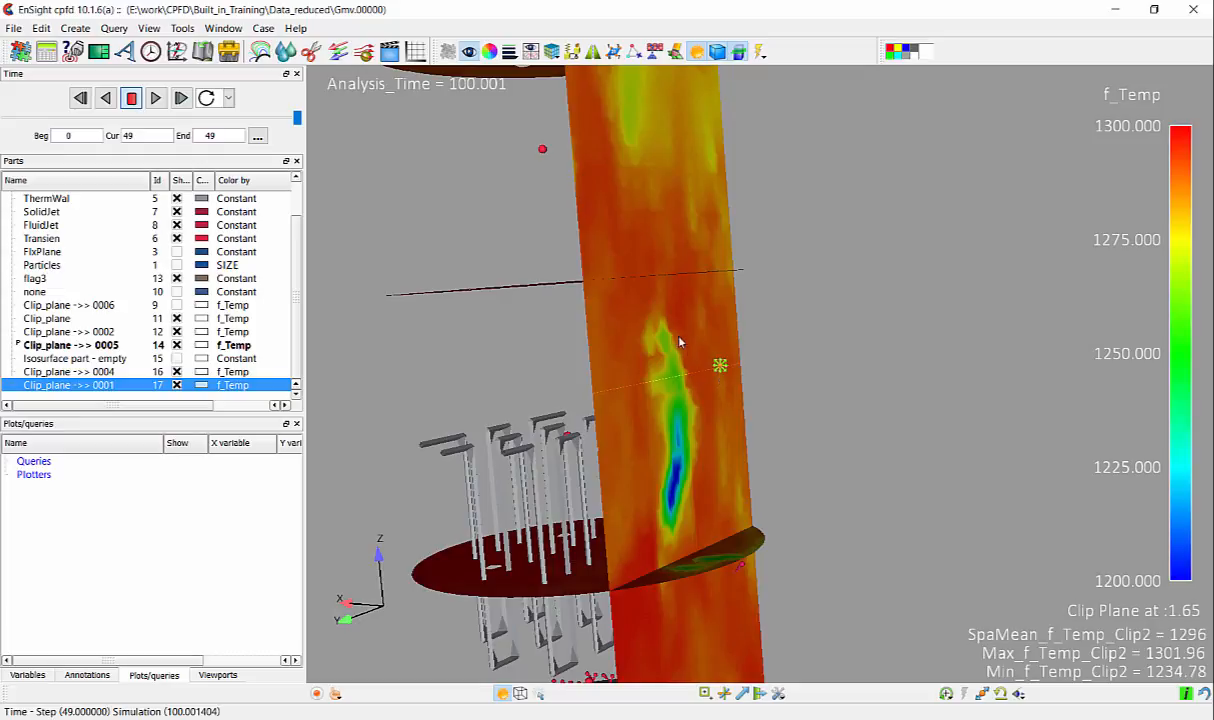
click(468, 51)
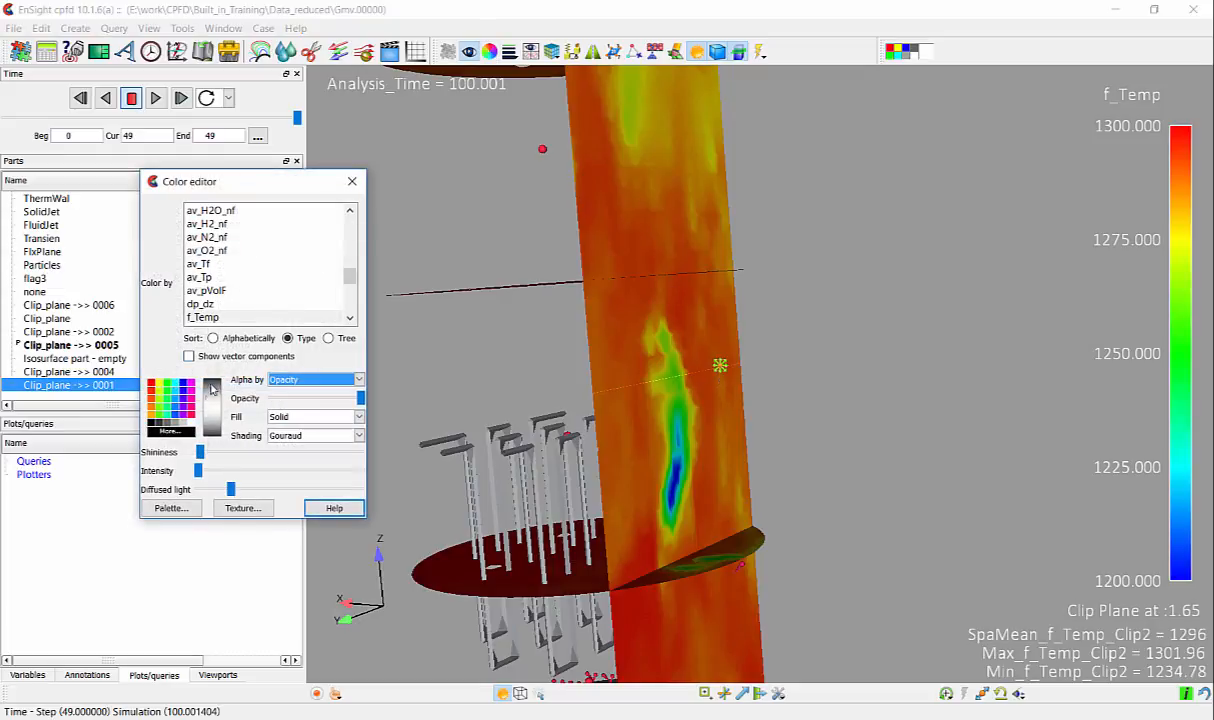
click(184, 402)
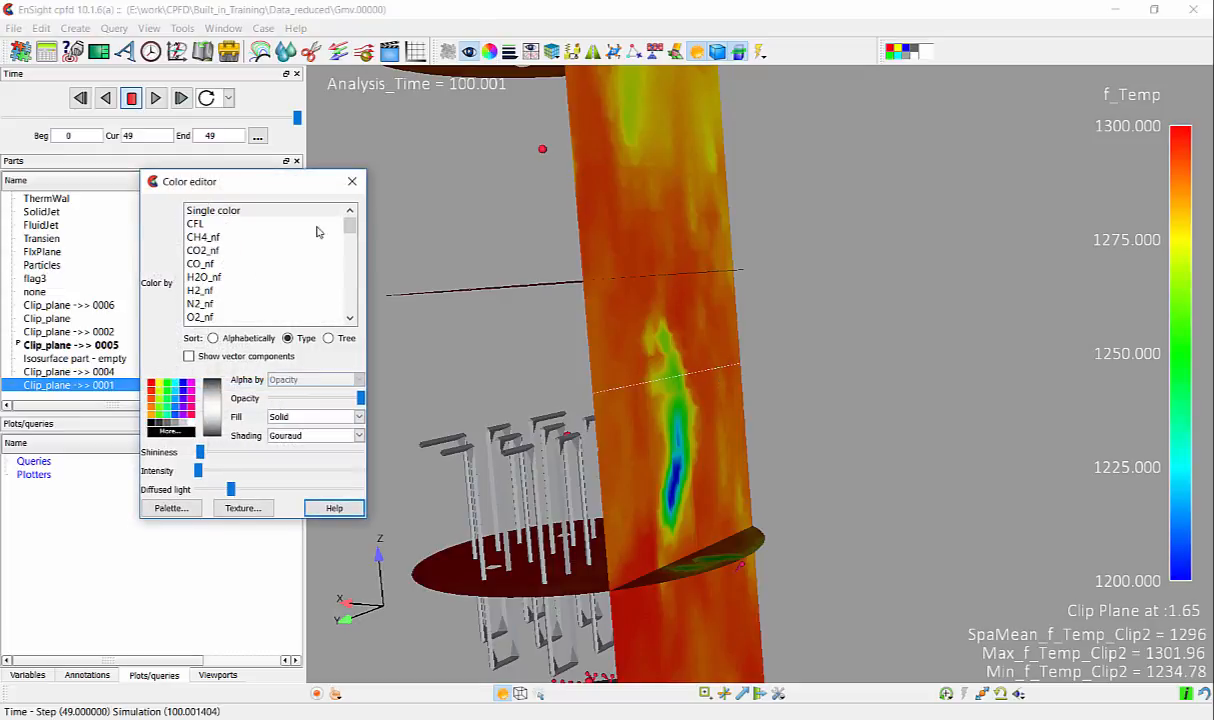
click(508, 51)
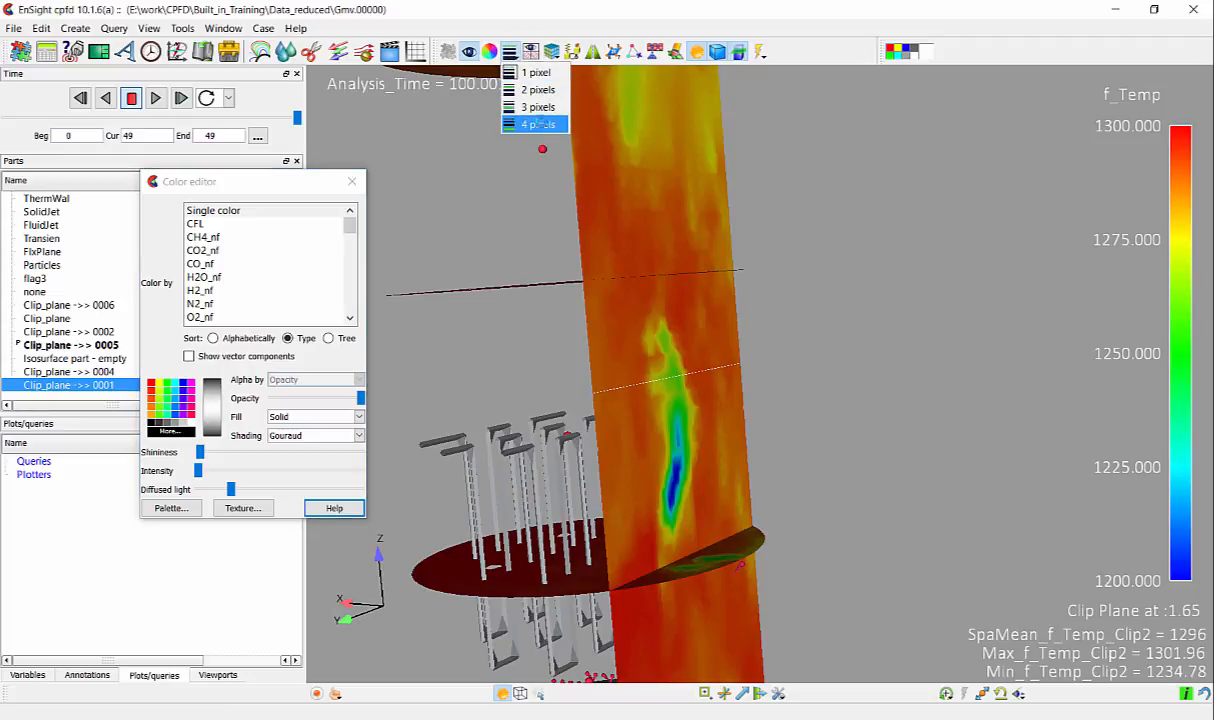
click(530, 122)
click(350, 181)
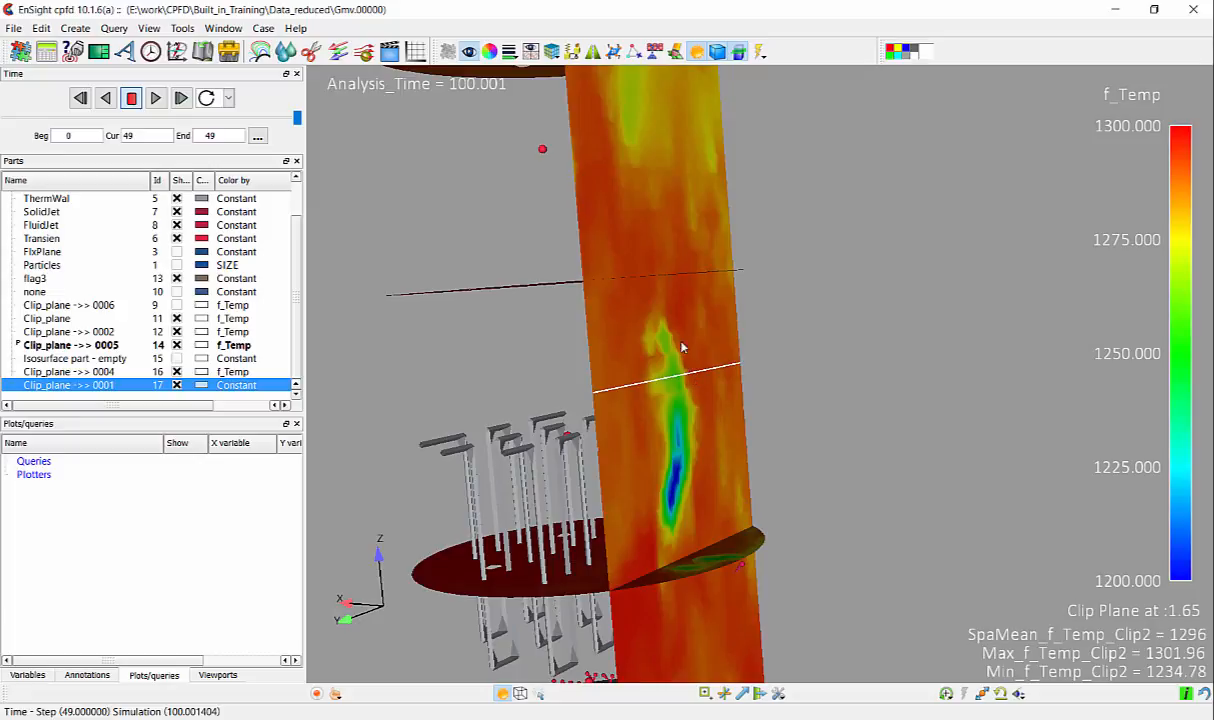
- Raise the clip line slightly on the vertical plane and query f_Temp along it as a plot against distance
drag(700, 376, 720, 342)
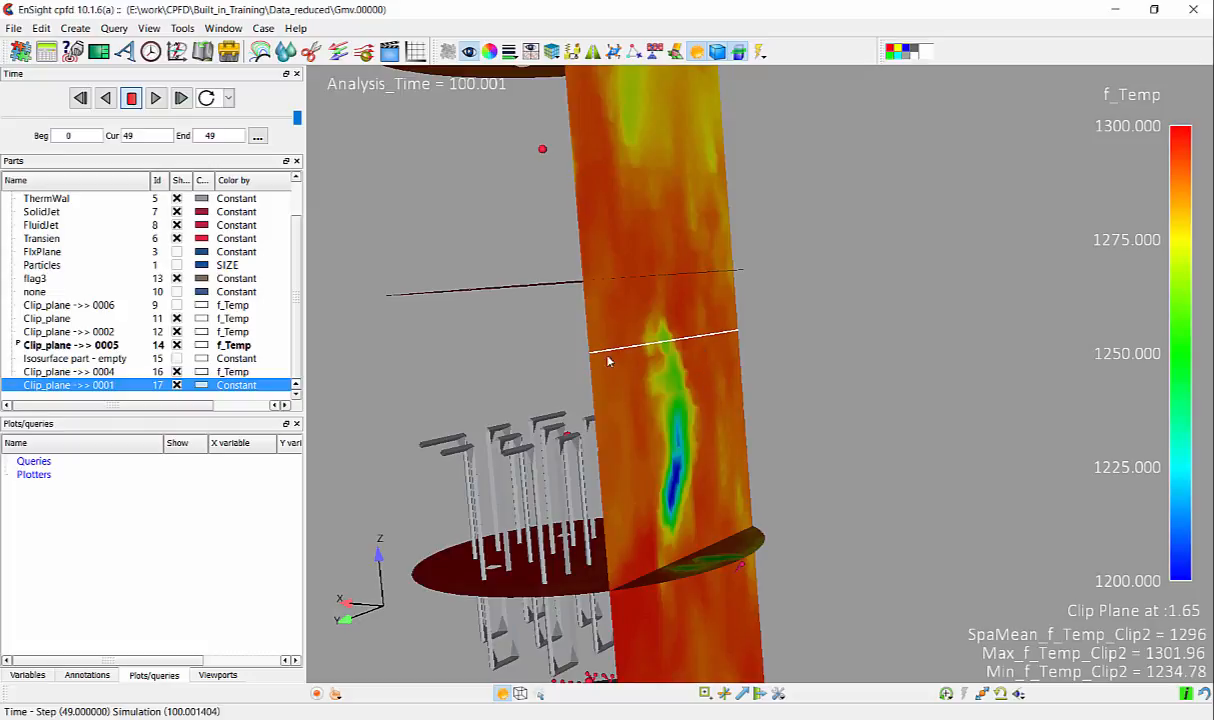
right_click(681, 345)
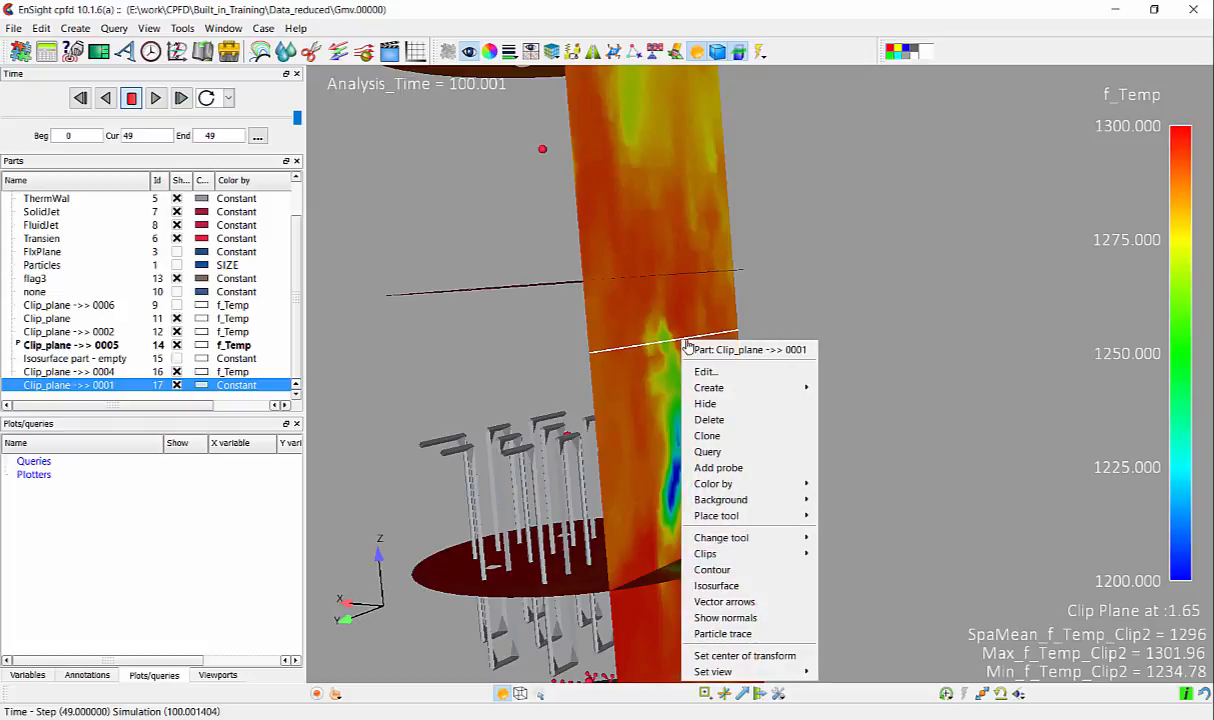
click(726, 453)
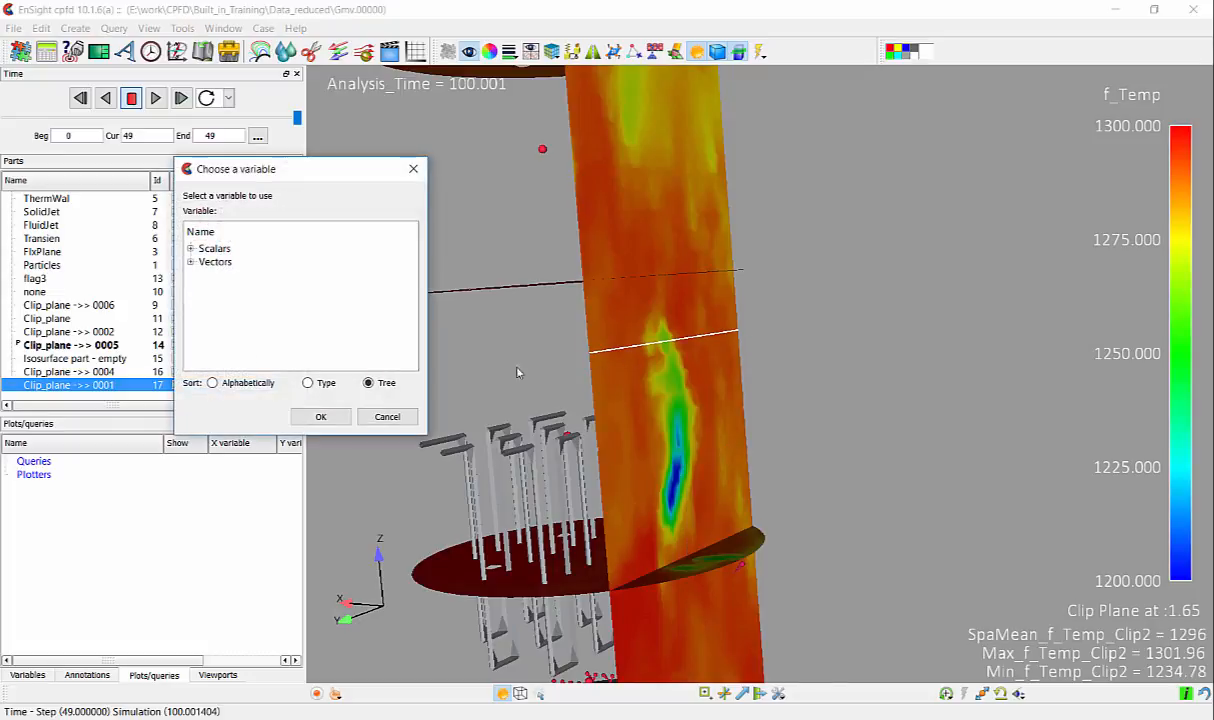
double_click(210, 249)
scroll(308, 318, down, 5)
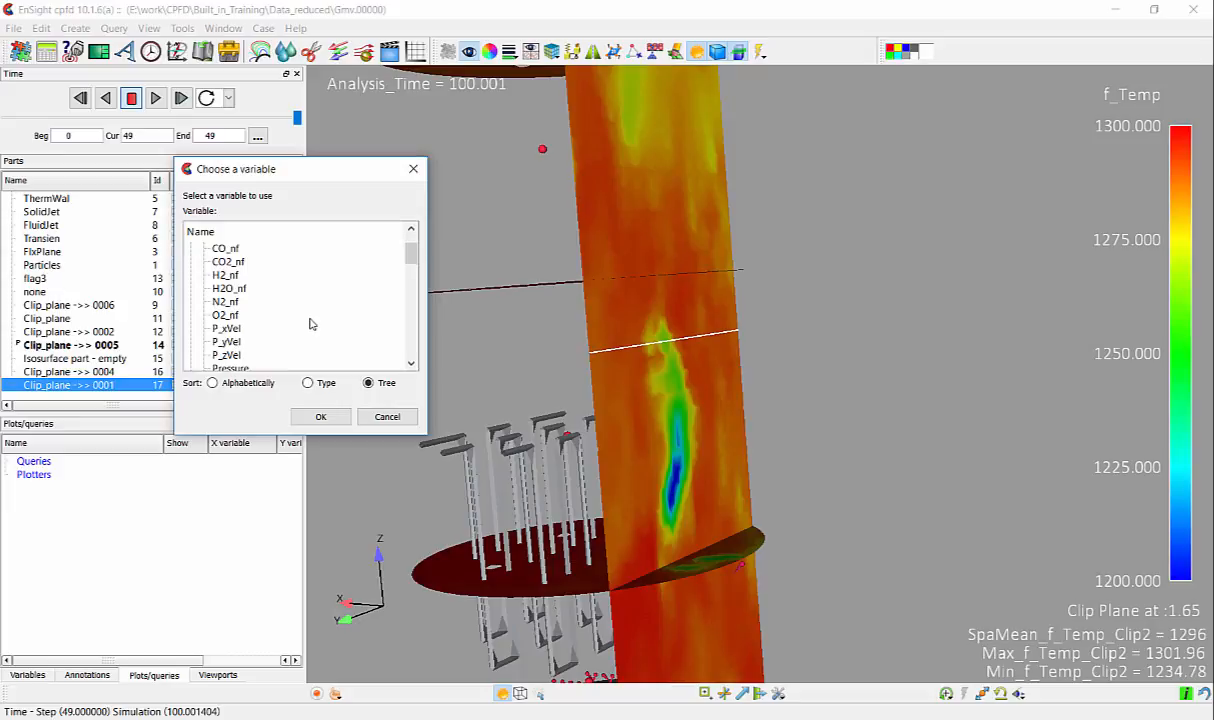
scroll(312, 335, down, 6)
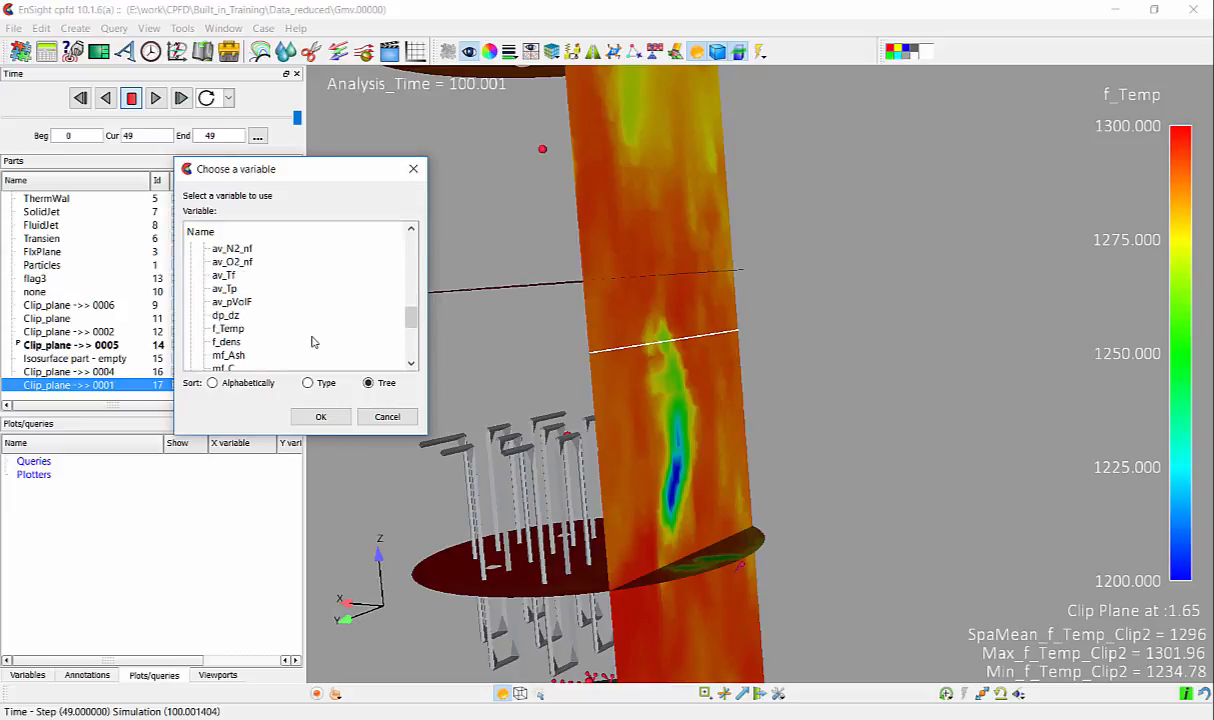
click(228, 328)
click(324, 417)
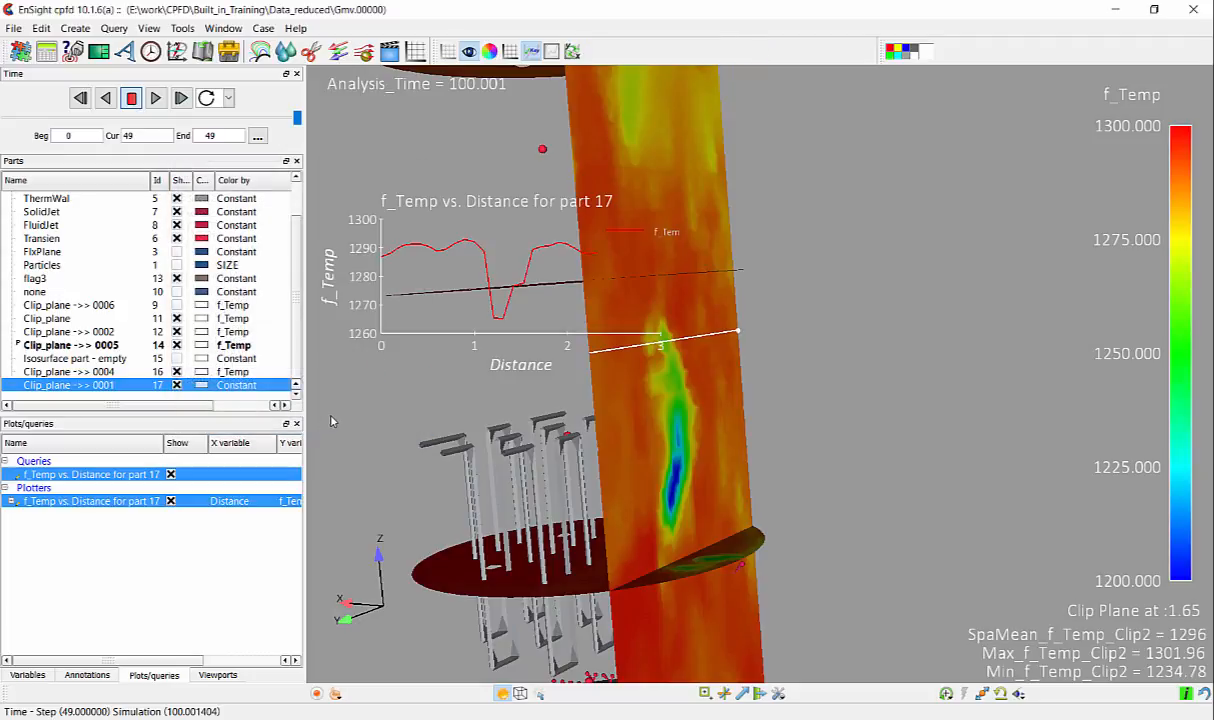
- Move the clip line down through the blue low-temperature streak and rescale the axes of the f_Temp plot
middle_drag(753, 423, 888, 436)
drag(835, 355, 842, 455)
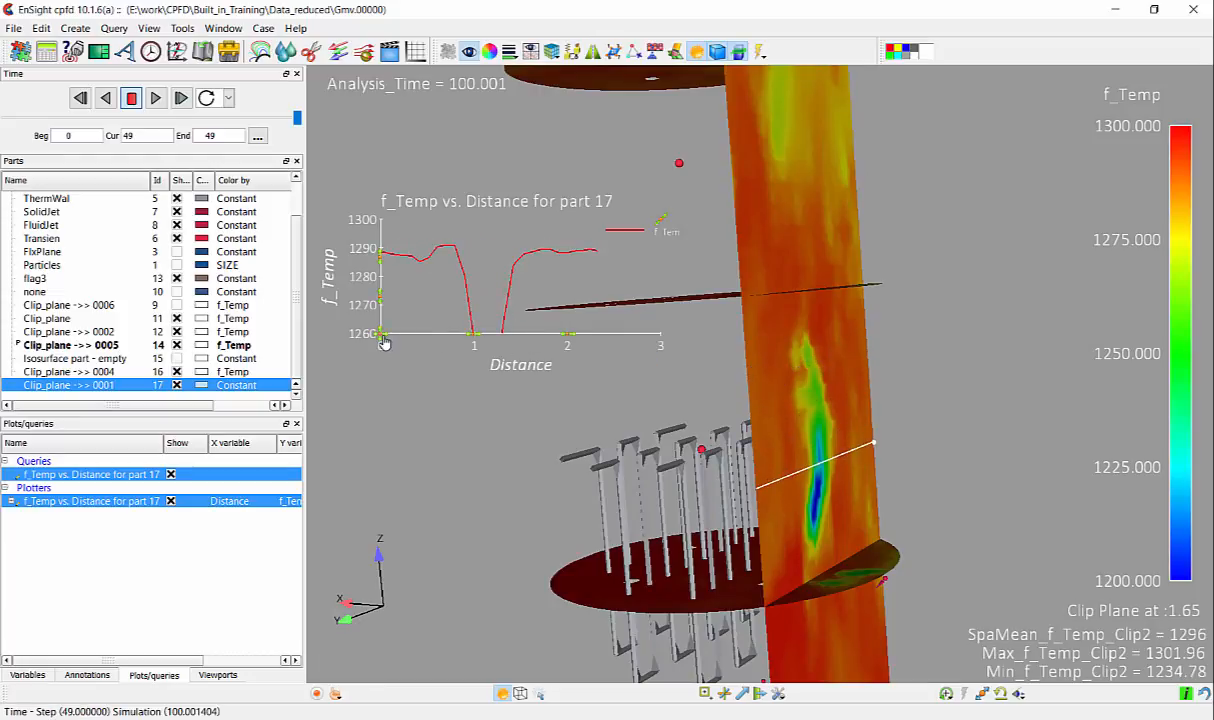
right_click(380, 337)
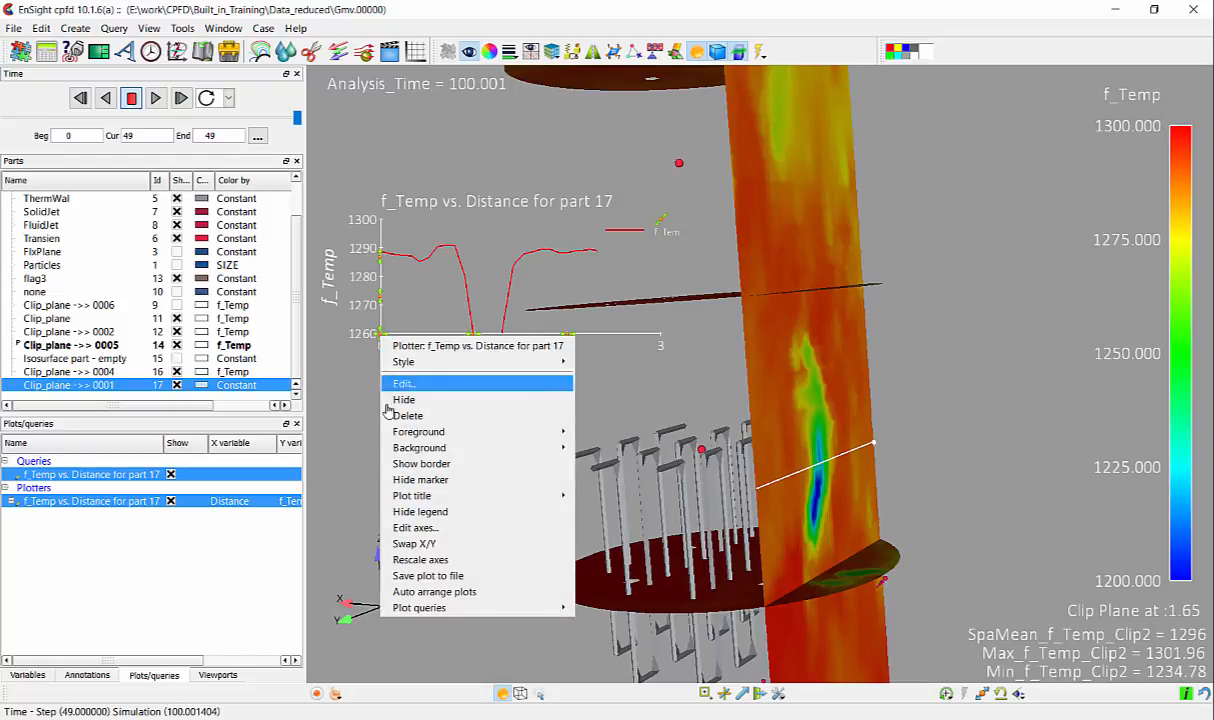
click(425, 559)
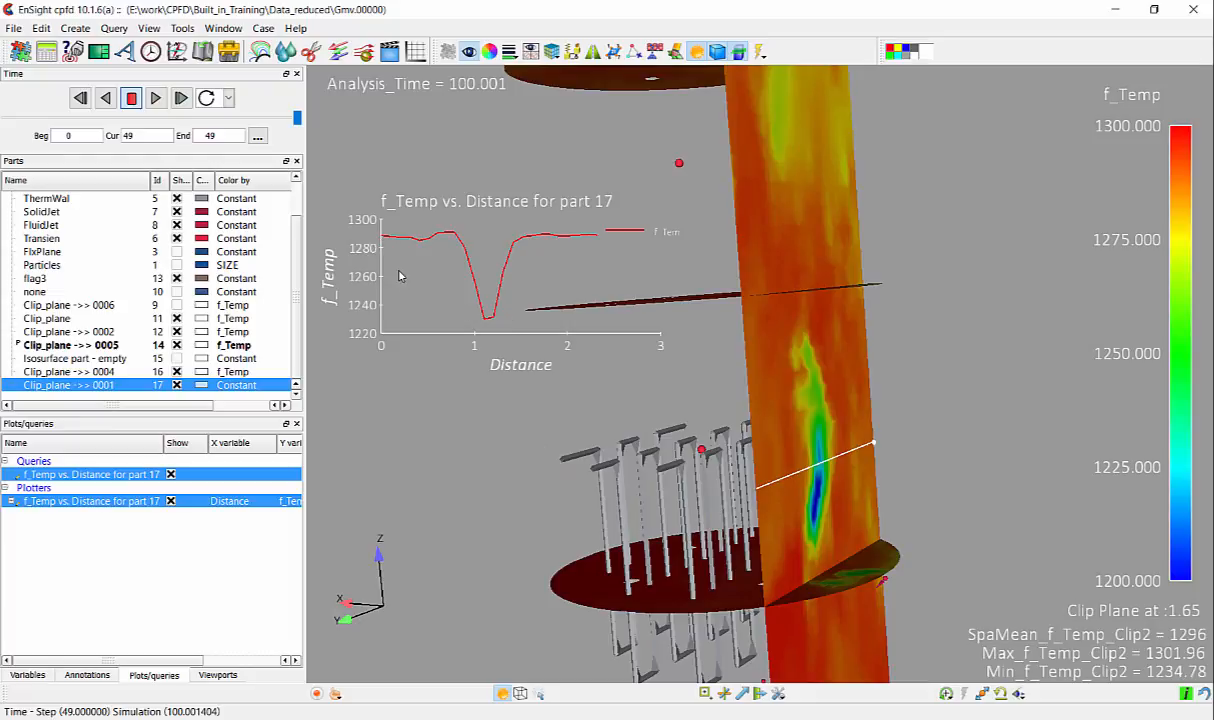
click(386, 226)
- Shift the vertical clip plane sideways through the vessel and set the current time step to 35
click(884, 447)
mouse_move(845, 578)
mouse_down()
mouse_move(921, 520)
mouse_move(813, 501)
mouse_move(839, 464)
mouse_up()
click(825, 345)
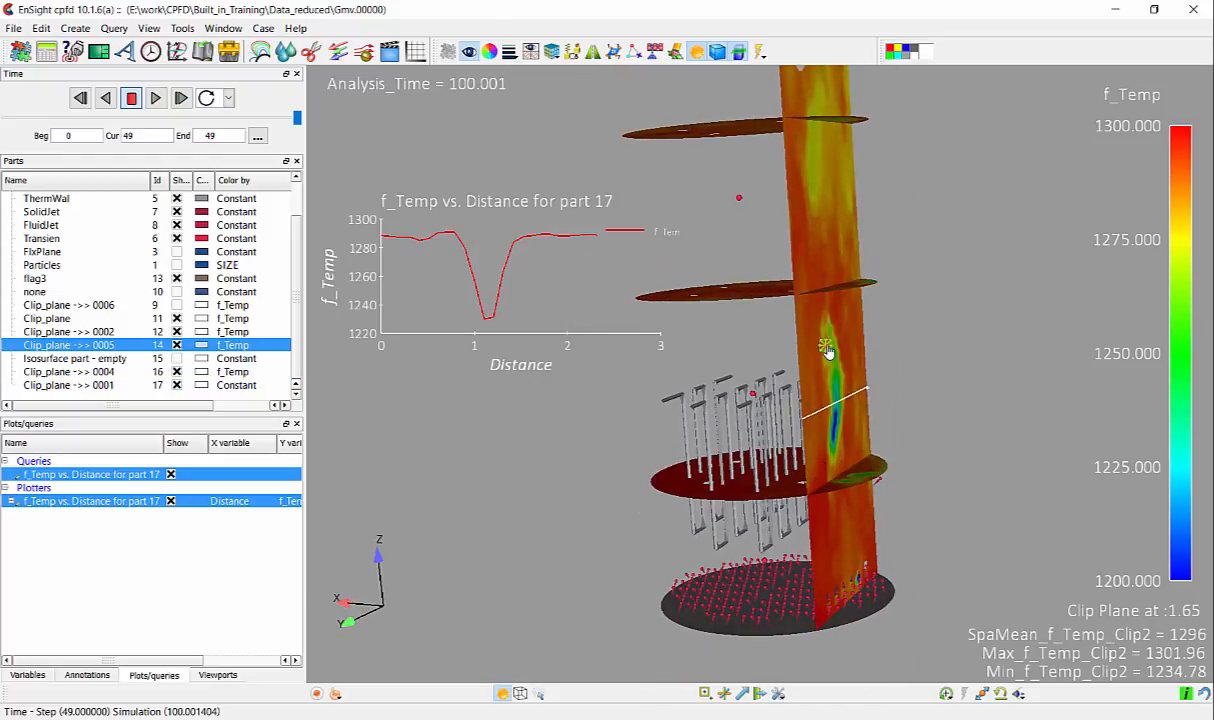
drag(826, 347, 952, 334)
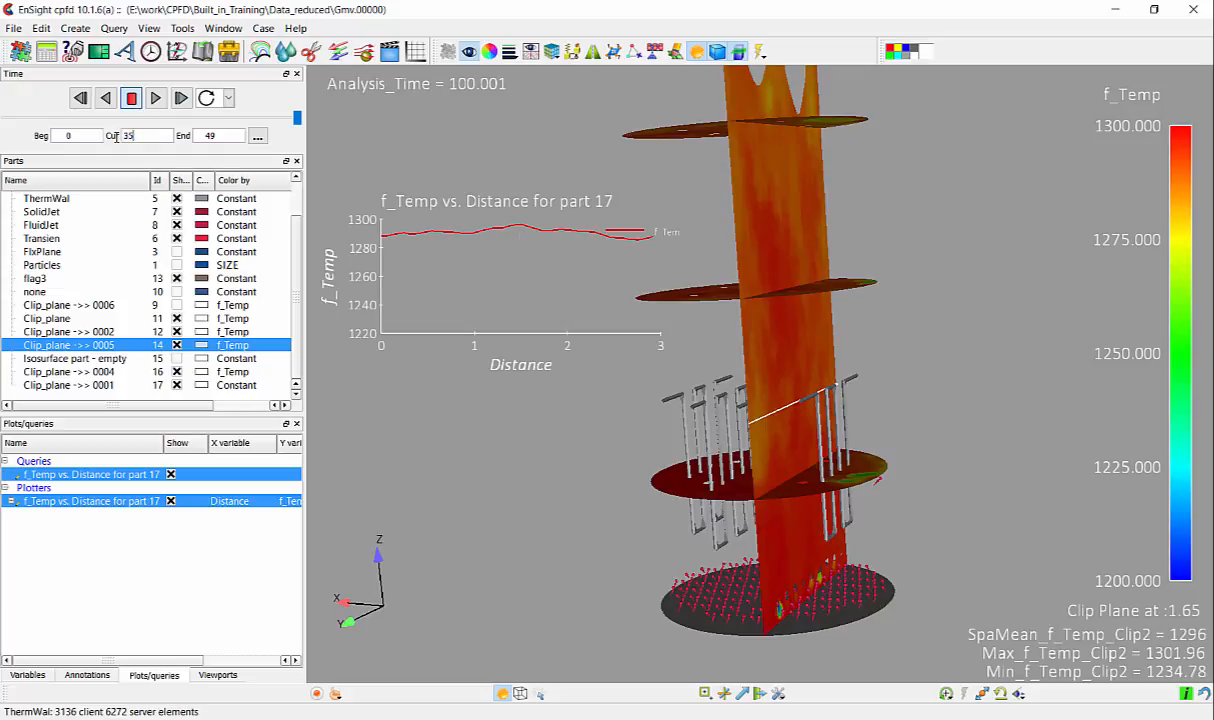
key(Return)
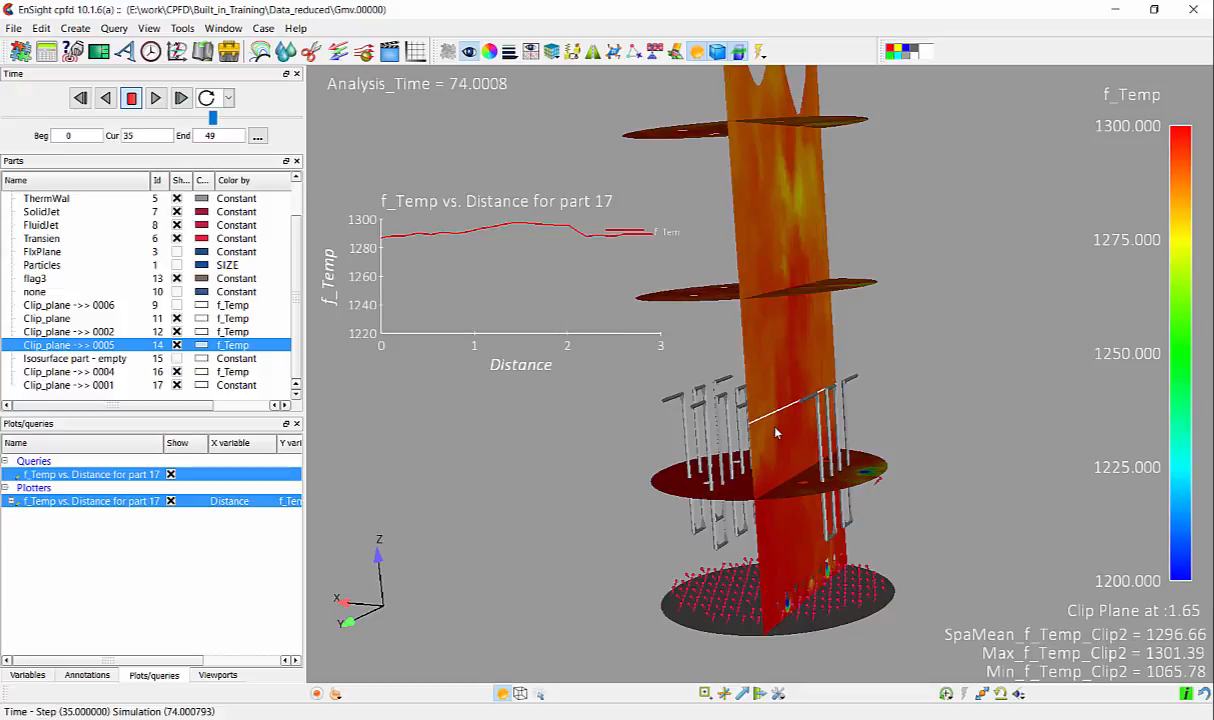
- Move the clip line up the vertical plane to between the two uppermost horizontal clip planes
drag(741, 398, 810, 207)
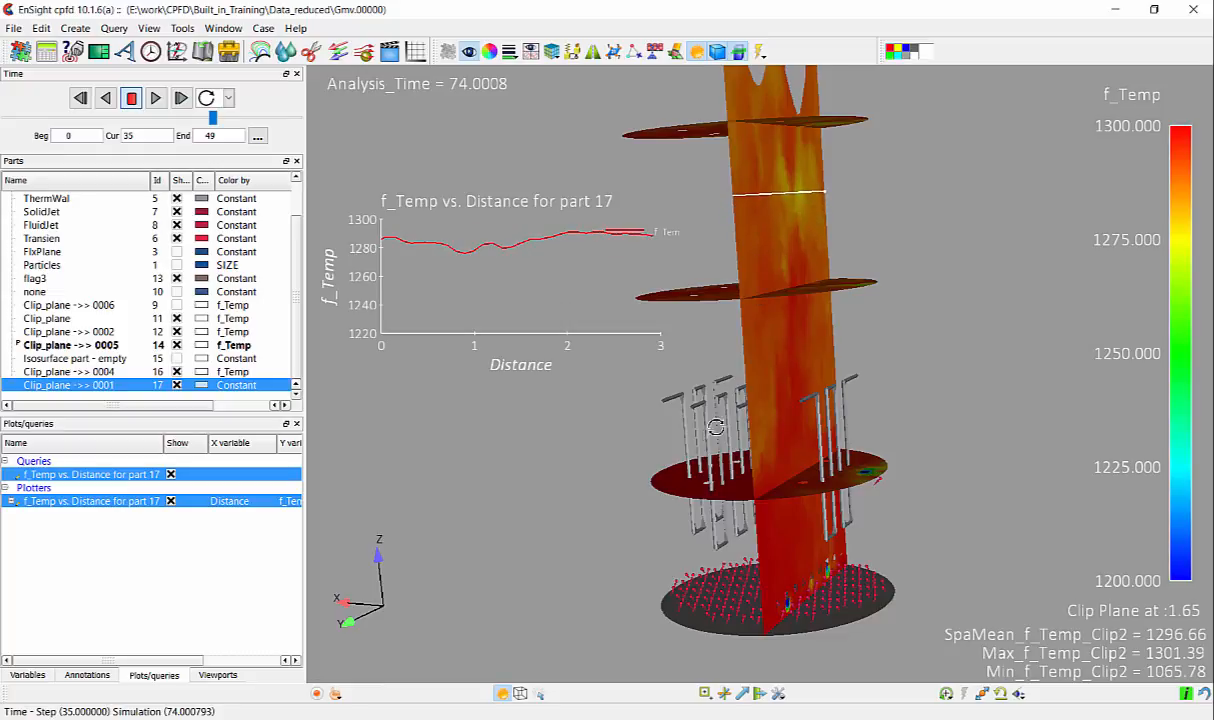
drag(676, 412, 714, 388)
drag(697, 449, 738, 445)
drag(730, 396, 834, 511)
right_drag(834, 512, 843, 249)
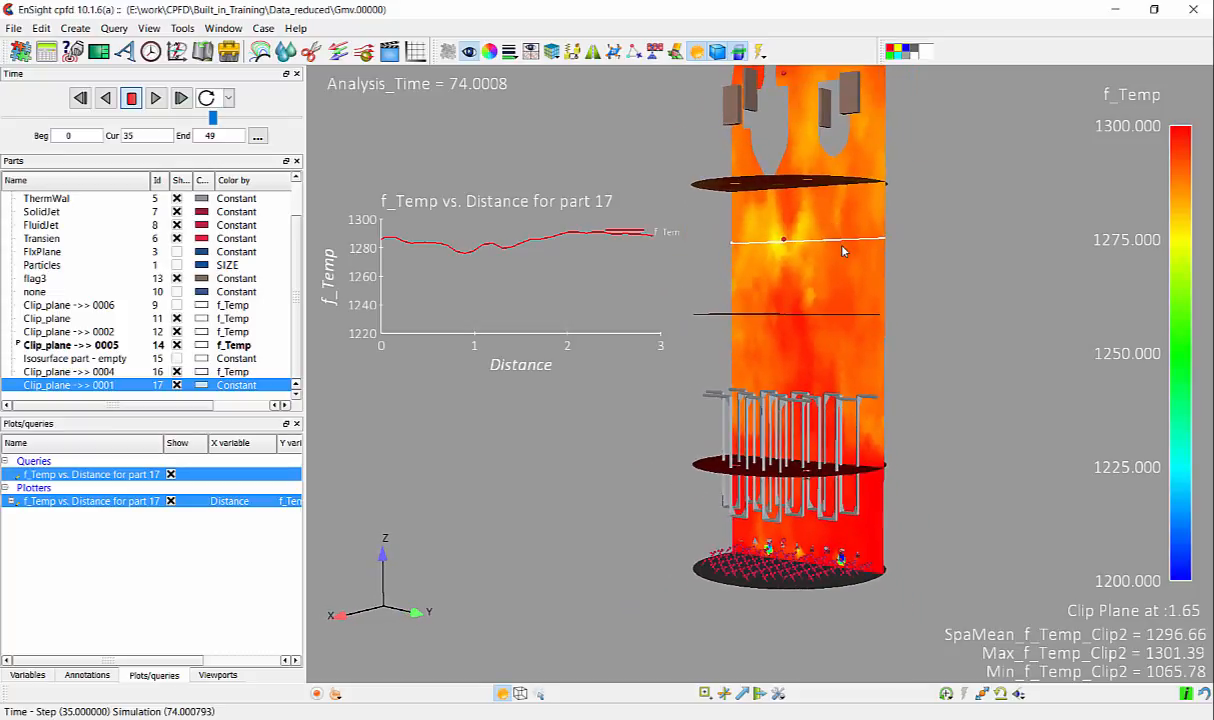
drag(843, 249, 839, 272)
middle_drag(829, 287, 827, 336)
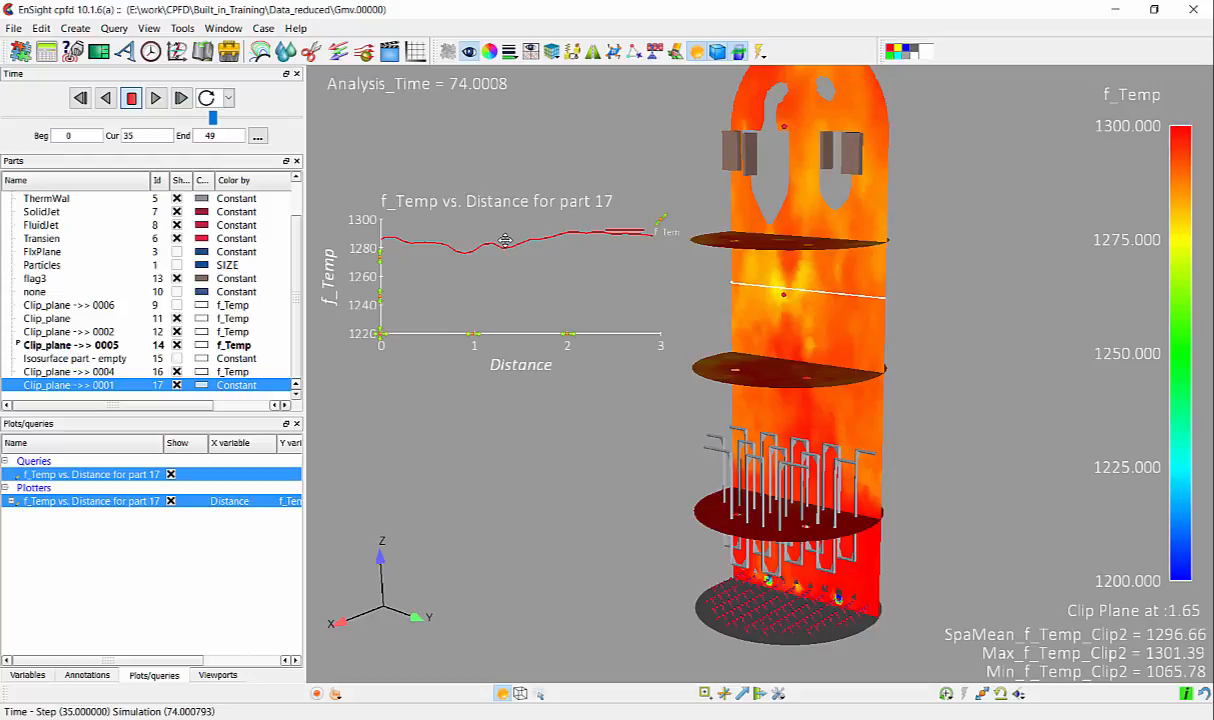
- Plot the constants Min_f_Temp_Clip2, Max_f_Temp_Clip2 and SpaMean_f_Temp_Clip2 versus time
click(28, 674)
click(11, 528)
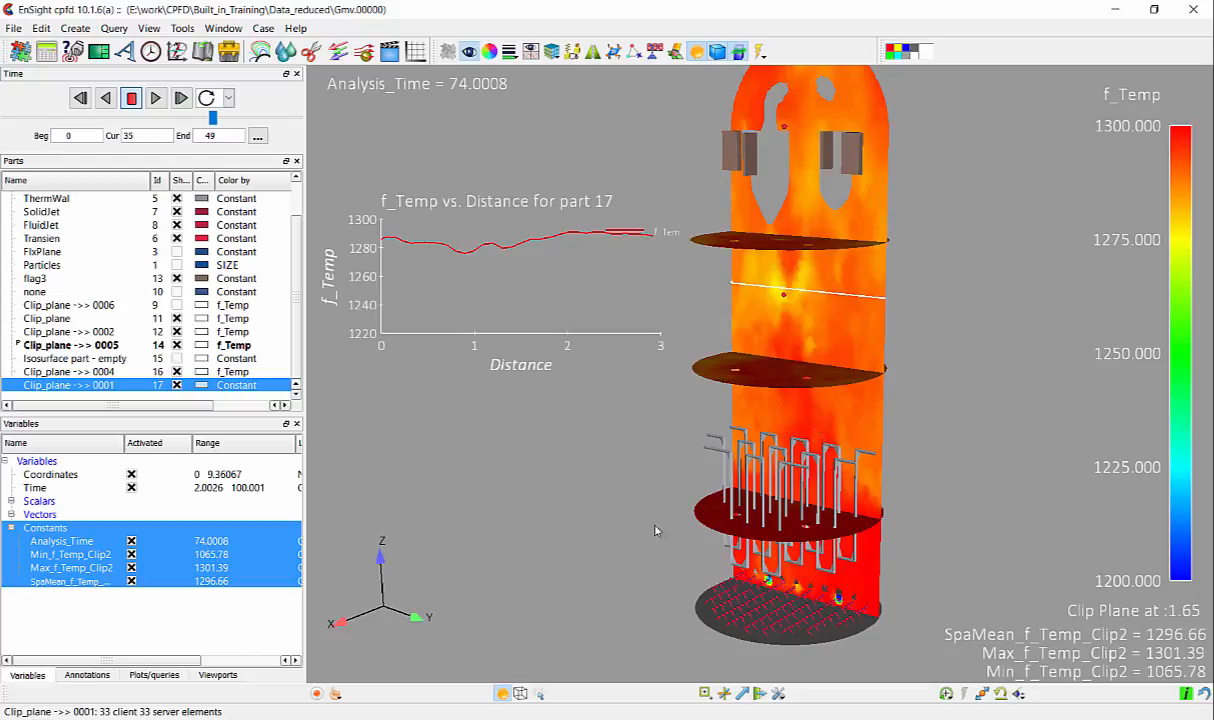
click(67, 557)
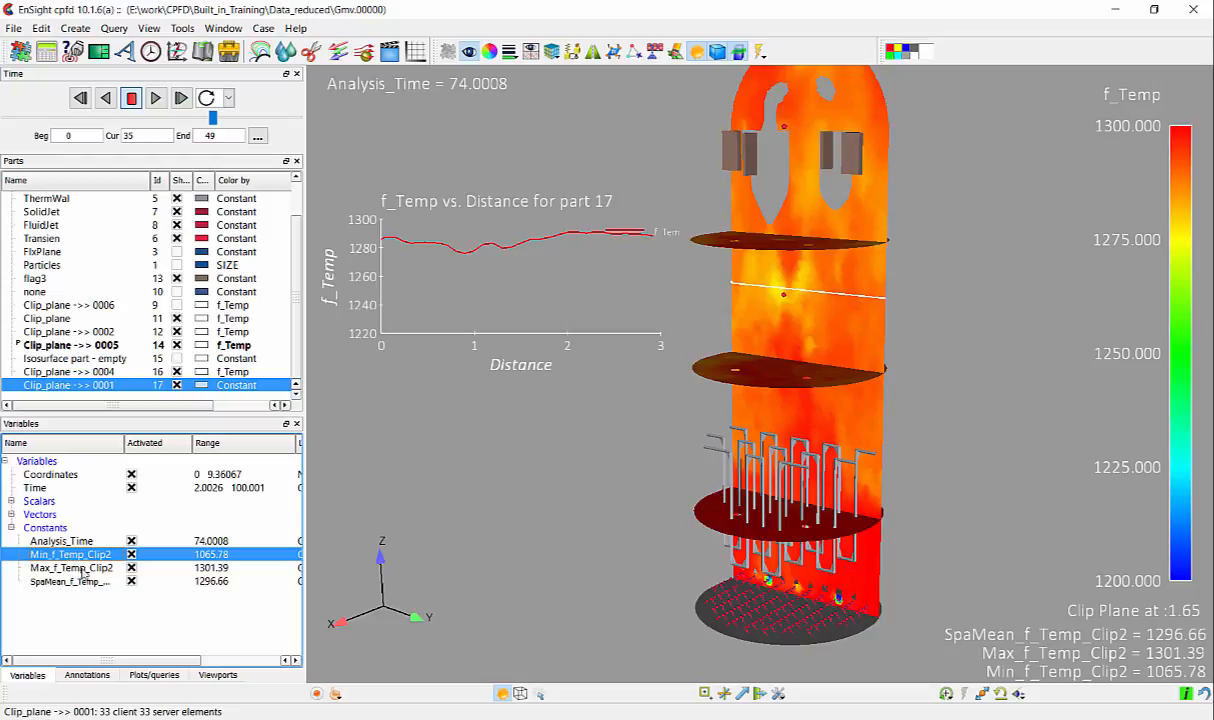
shift+click(86, 583)
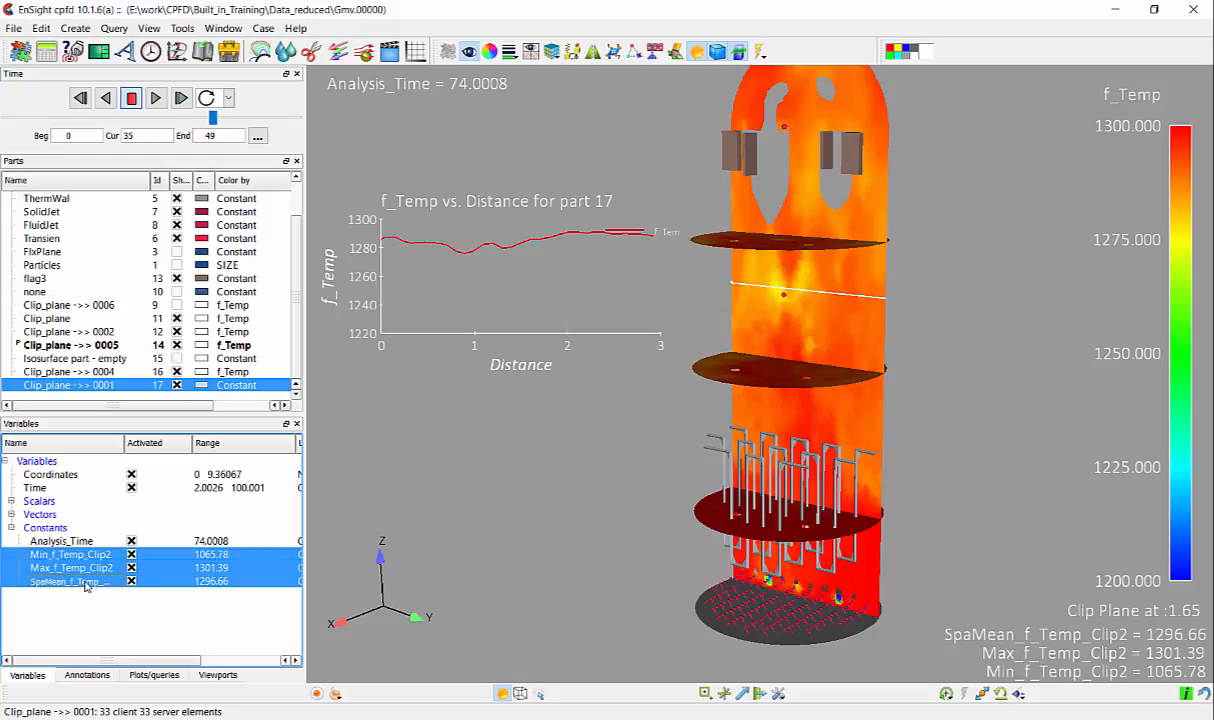
right_click(86, 585)
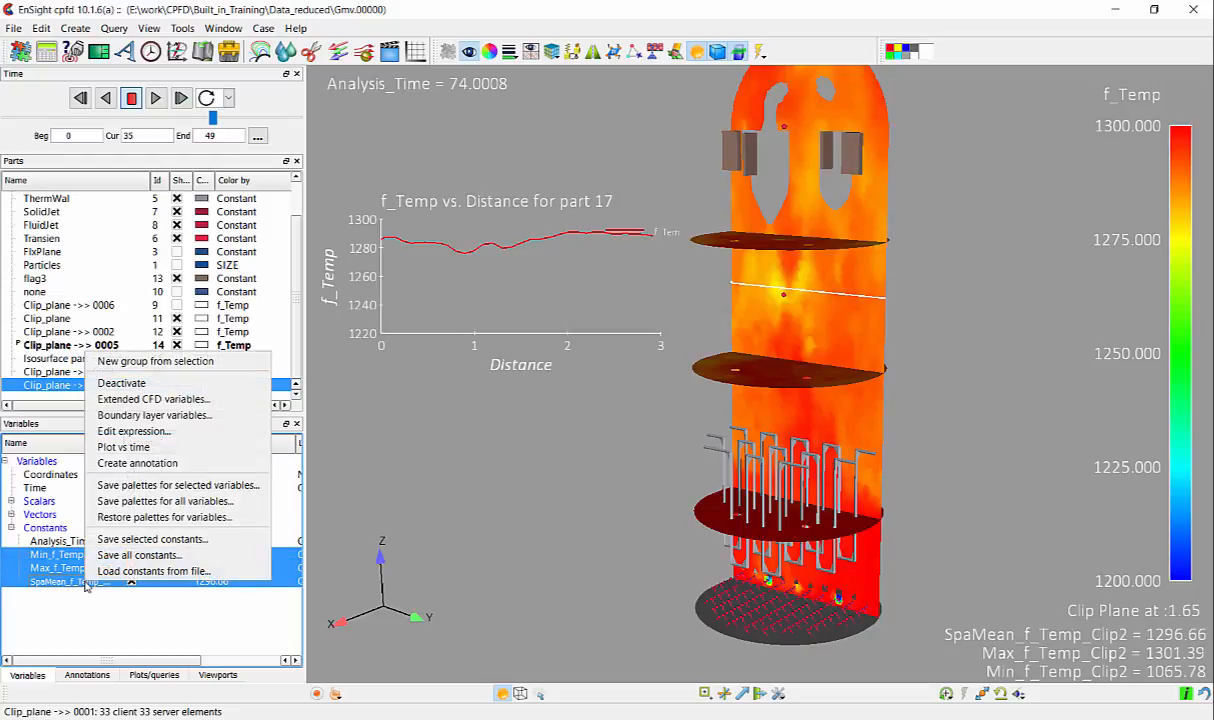
click(146, 448)
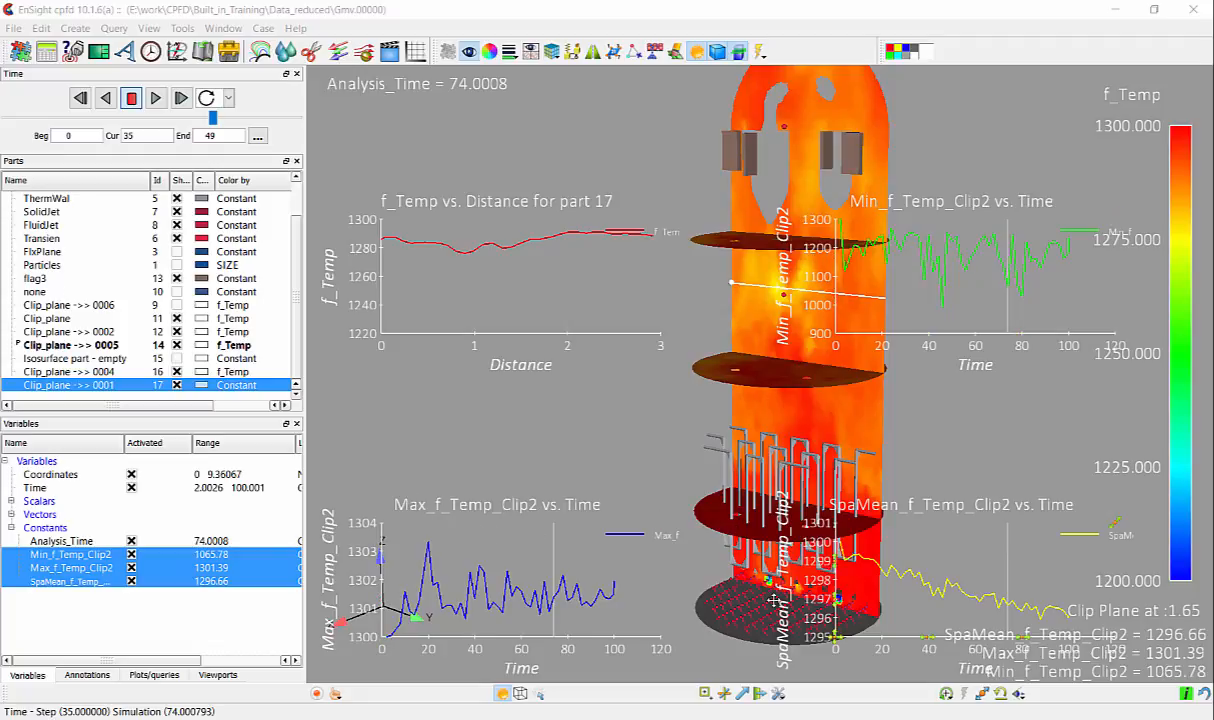
- Hide the f_Temp vs. Distance, Max_f_Temp_Clip2 and SpaMean_f_Temp_Clip2 plotters
click(154, 675)
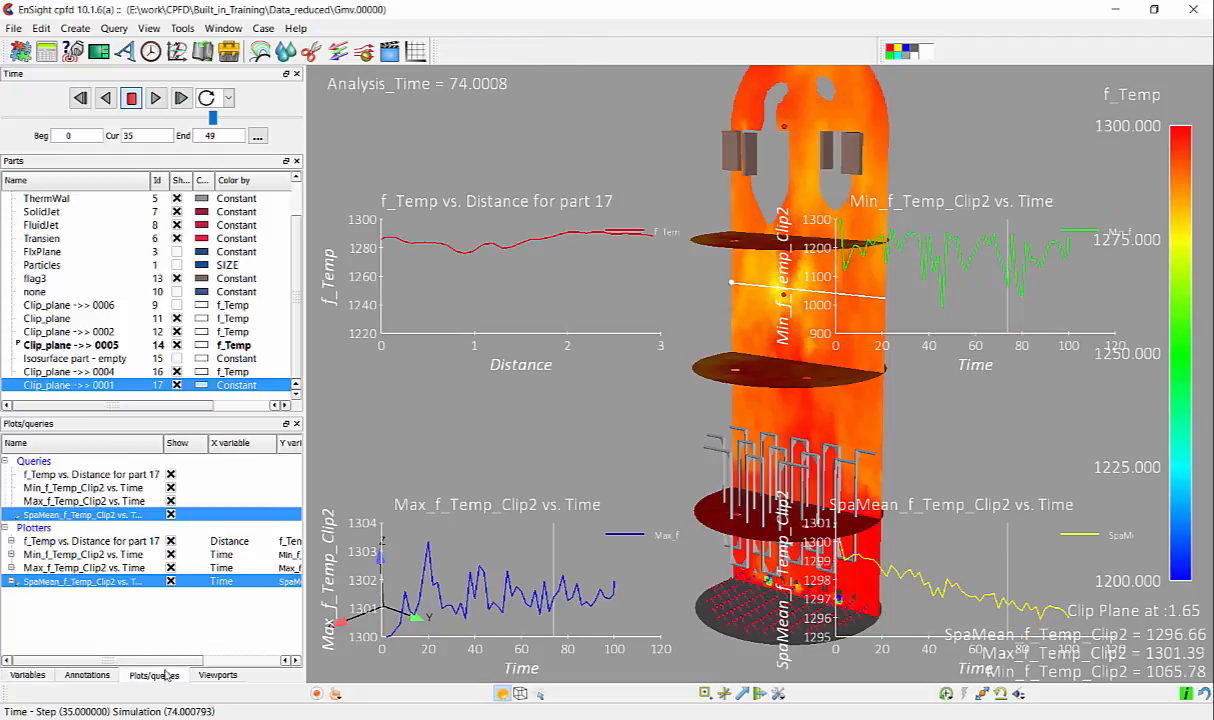
click(170, 541)
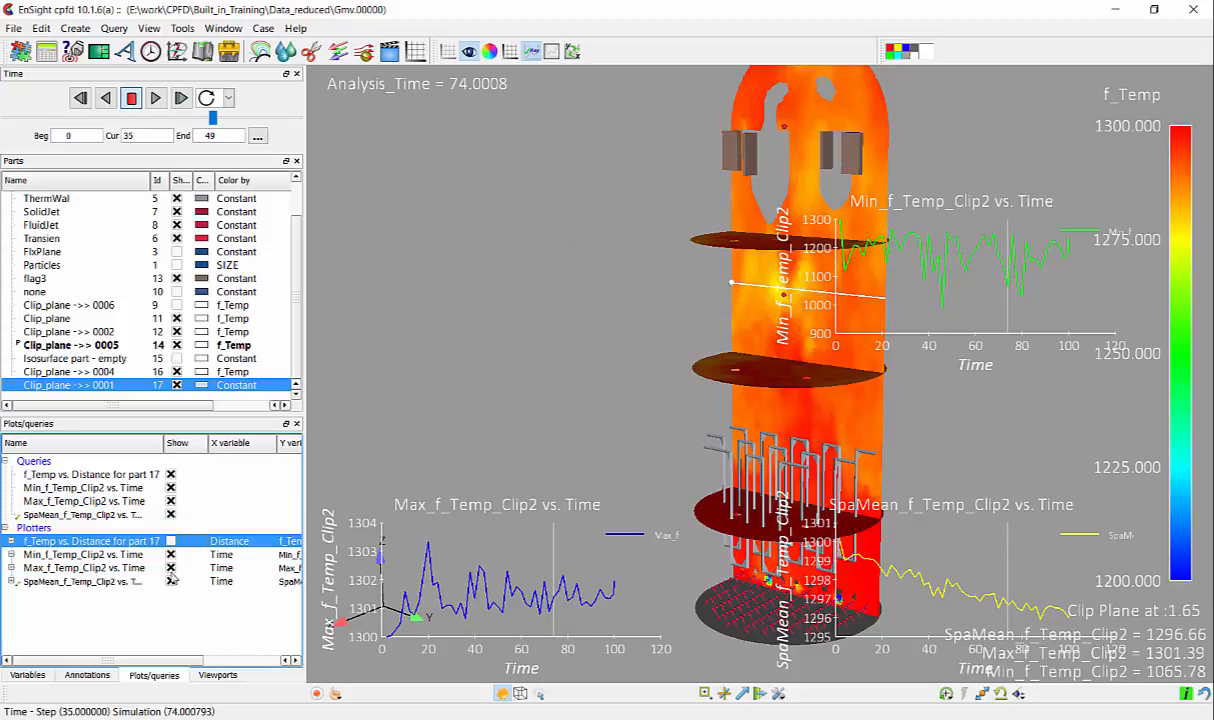
click(170, 567)
click(170, 581)
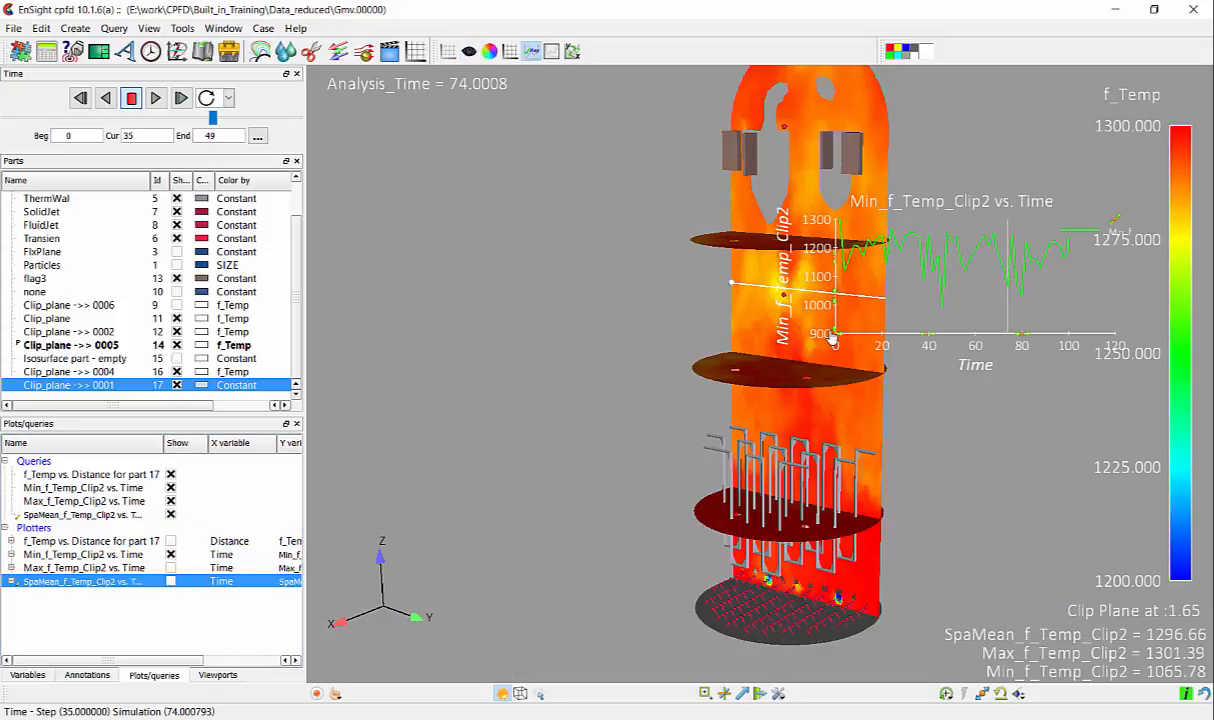
- Move the Min_f_Temp_Clip2 plot clear of the vessel and add the Max_f_Temp_Clip2 and SpaMean_f_Temp_Clip2 queries to it
drag(825, 345, 393, 307)
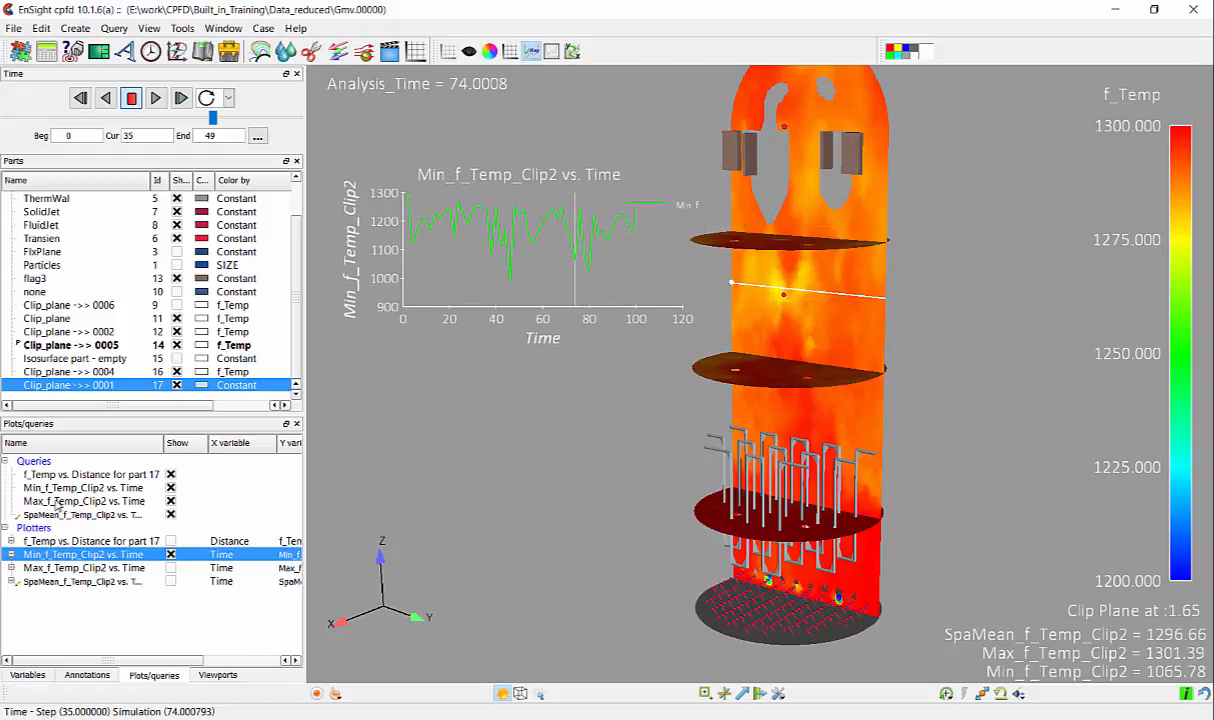
click(100, 501)
drag(103, 505, 111, 555)
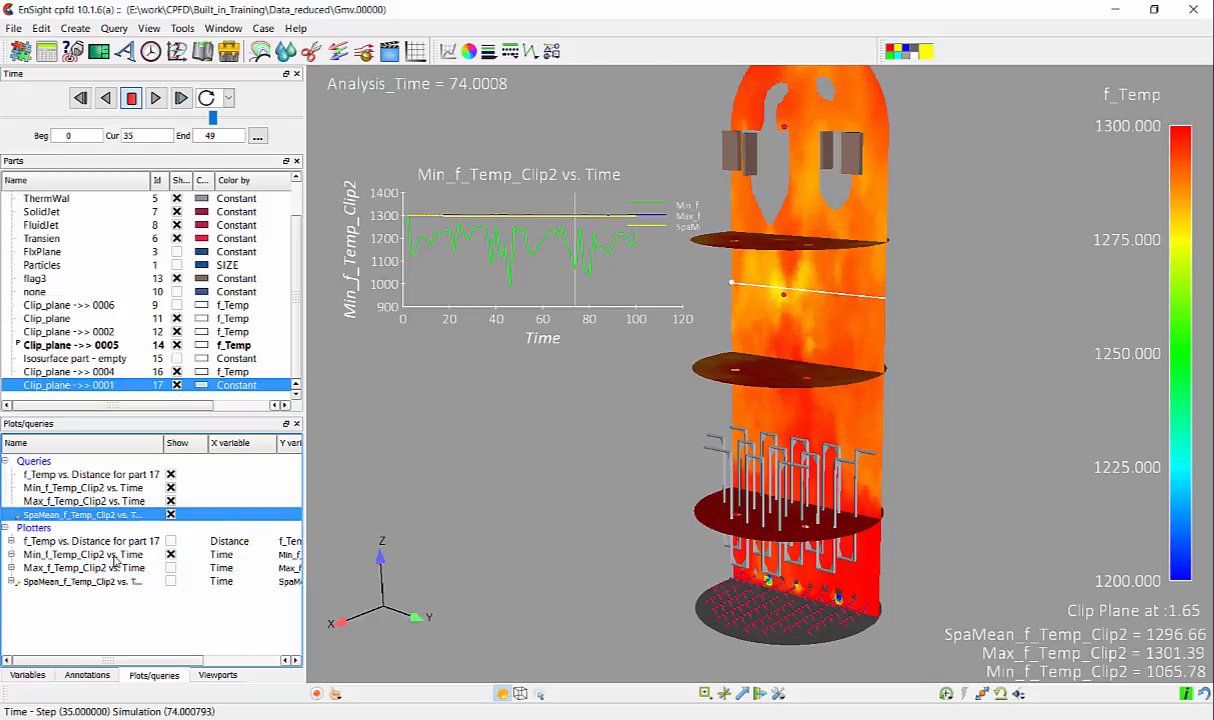
- Enlarge the combined Min_f_Temp_Clip2 plot to fill the space beside the vessel, shifting the vessel aside to make room
click(512, 316)
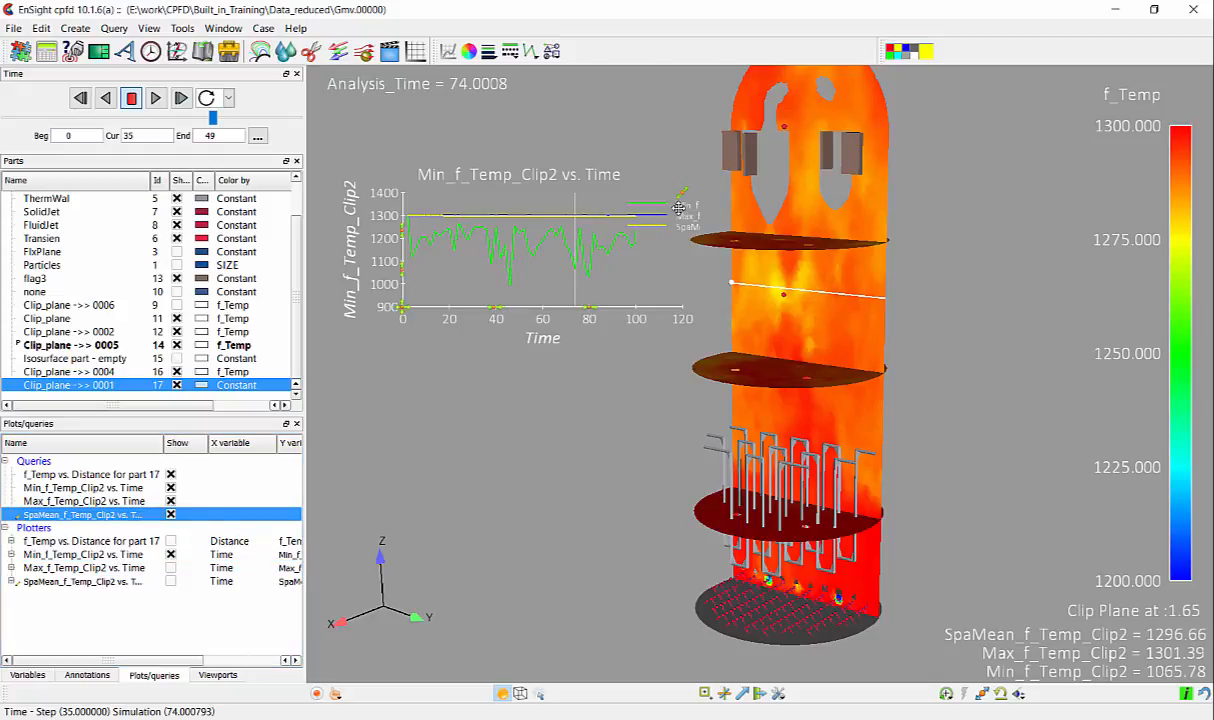
drag(683, 193, 701, 147)
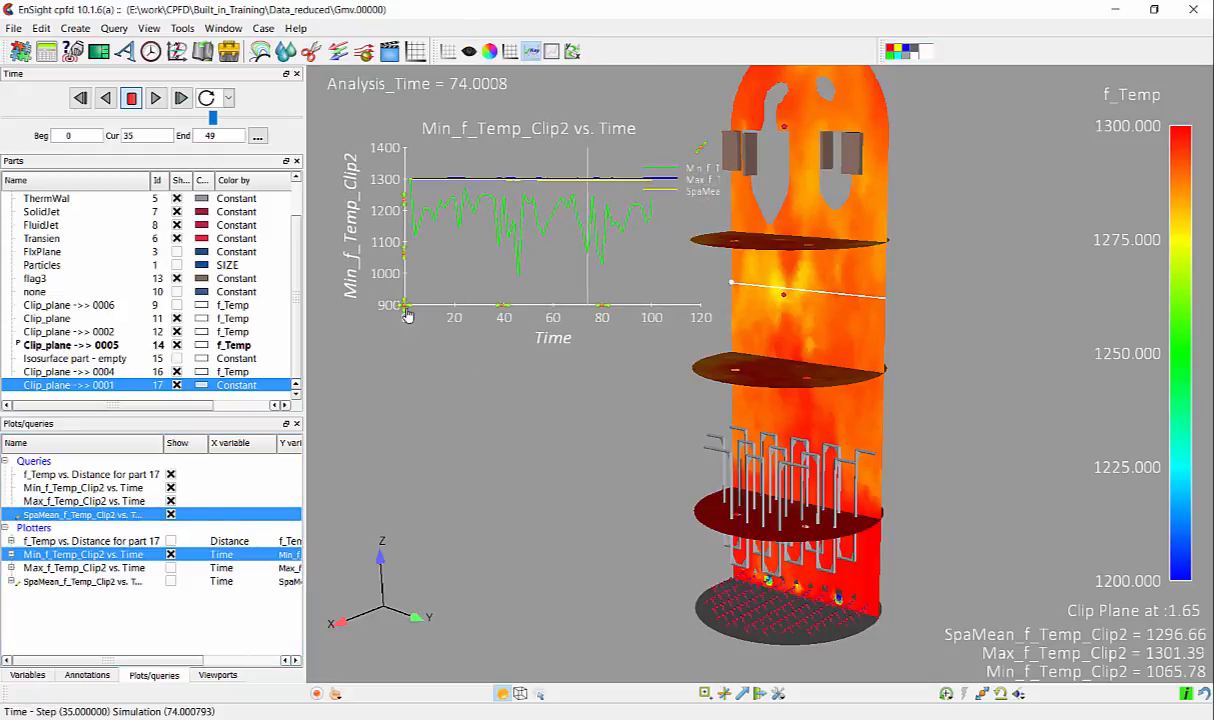
drag(386, 304, 364, 378)
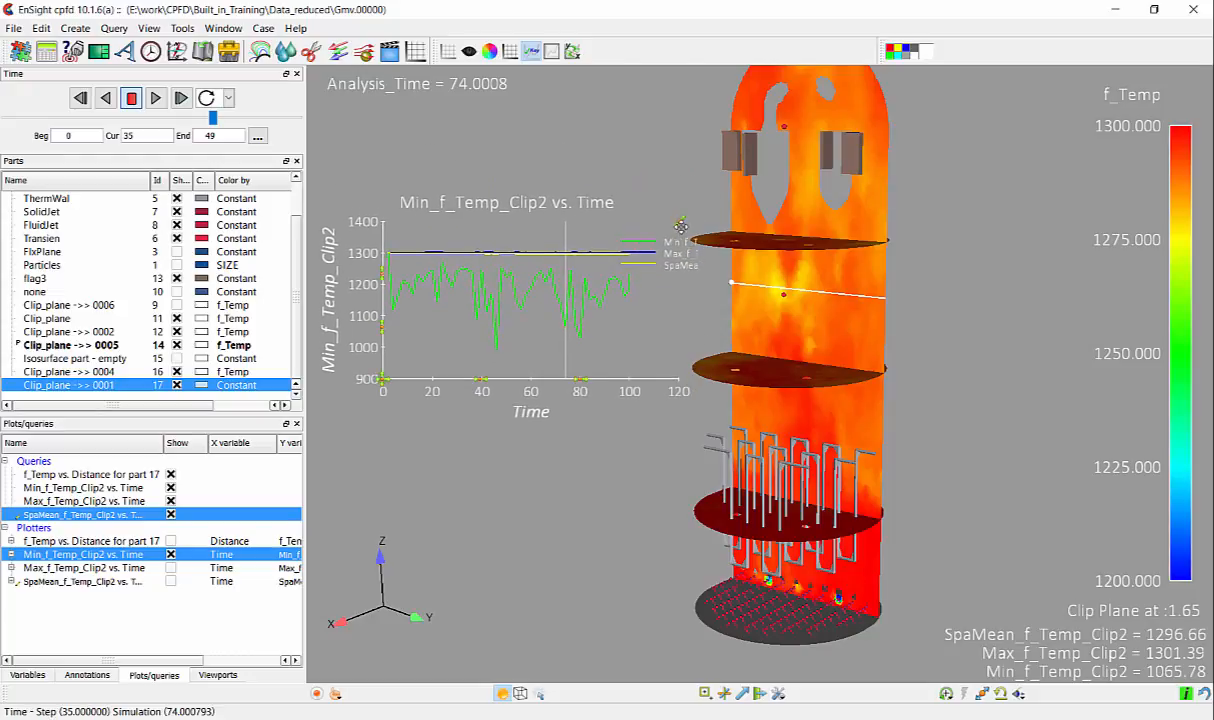
drag(679, 222, 701, 147)
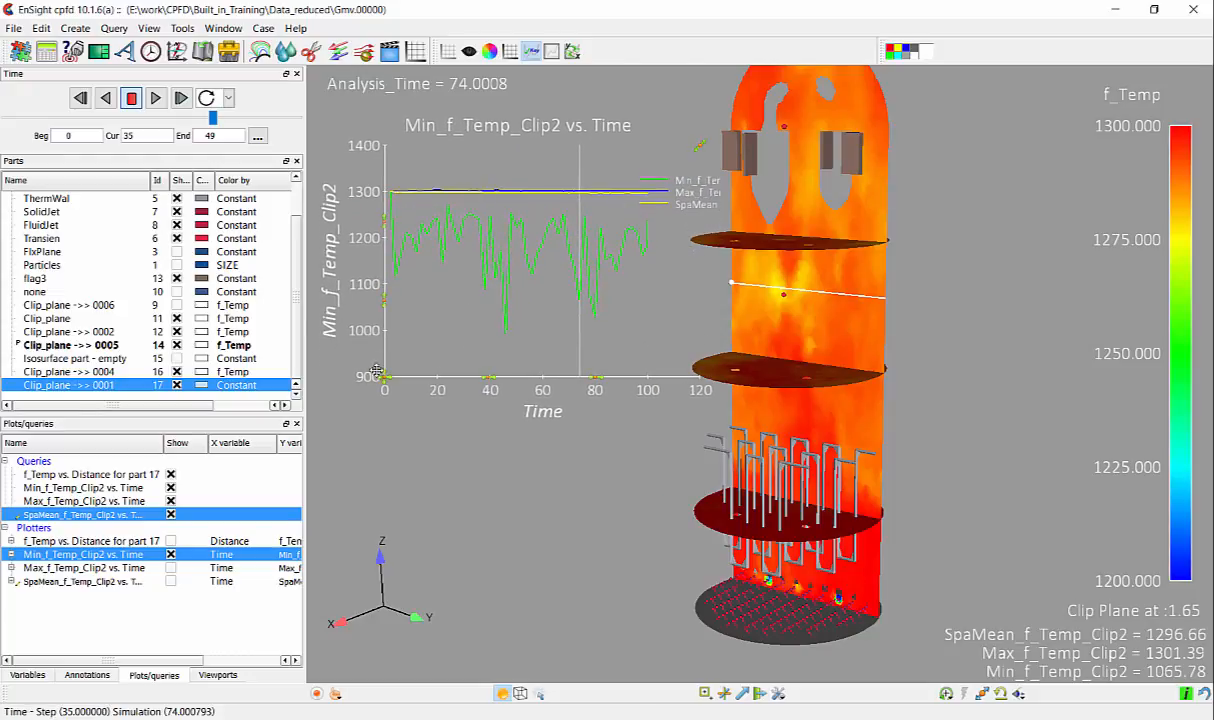
drag(362, 362, 357, 402)
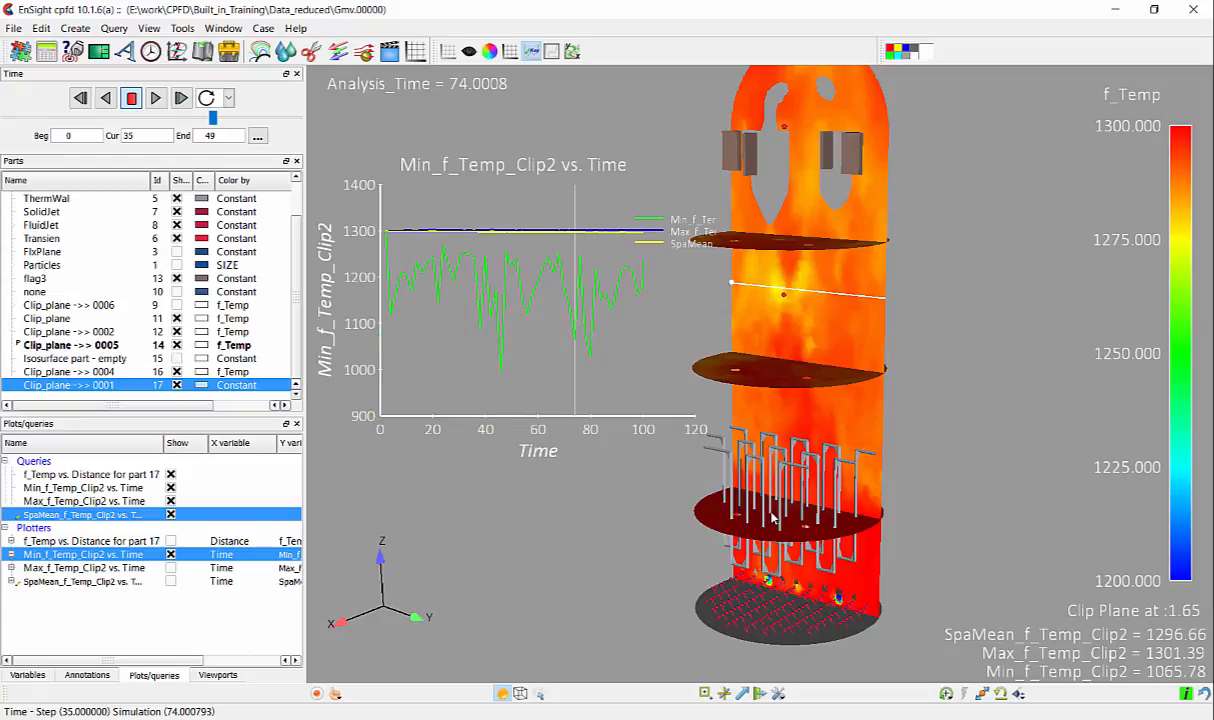
middle_drag(779, 518, 996, 501)
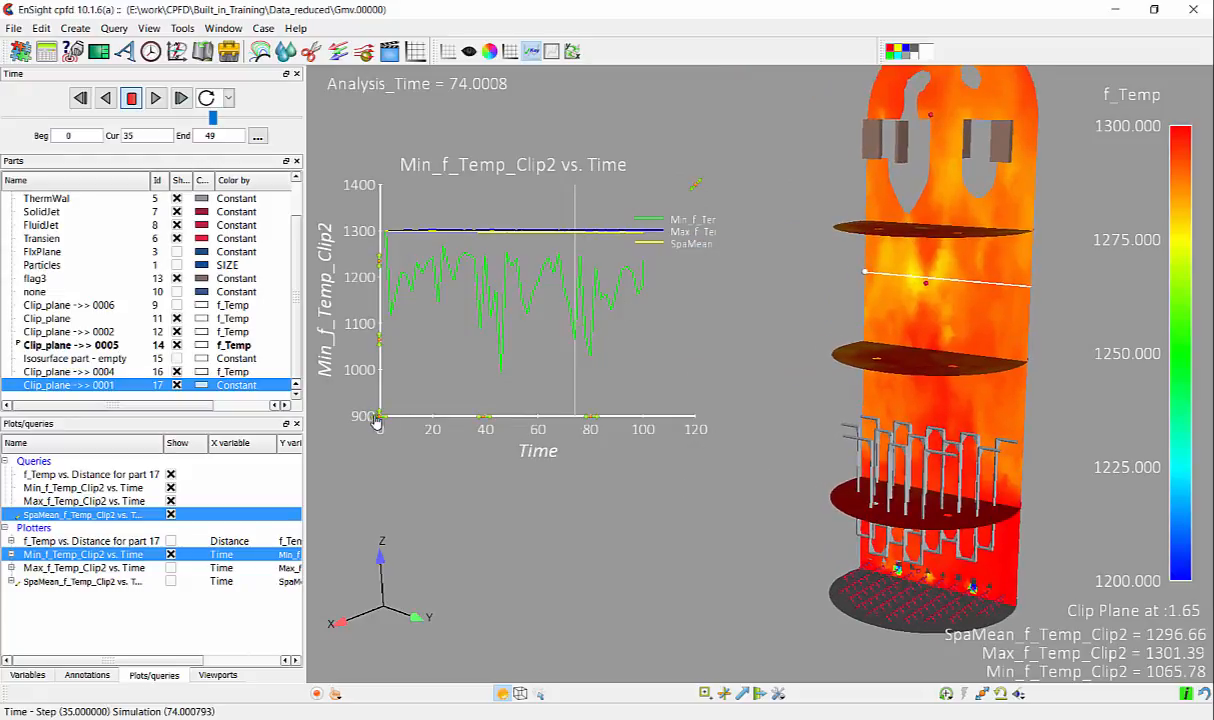
drag(384, 412, 378, 490)
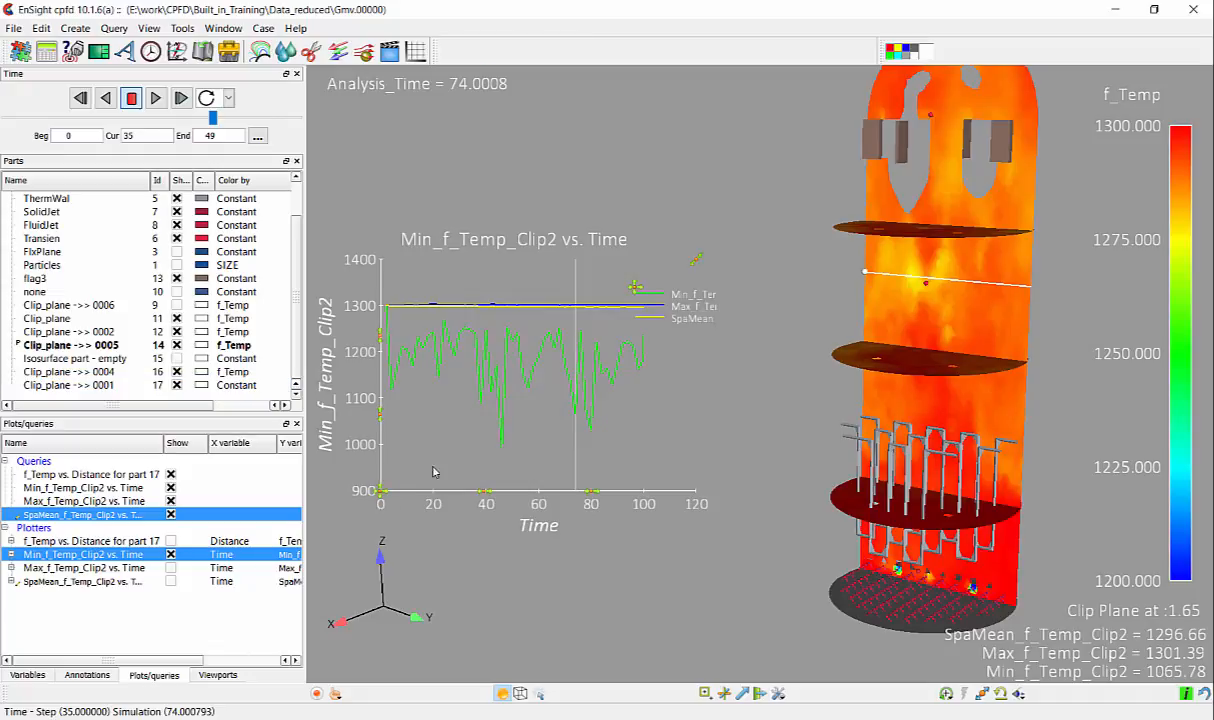
drag(697, 259, 778, 152)
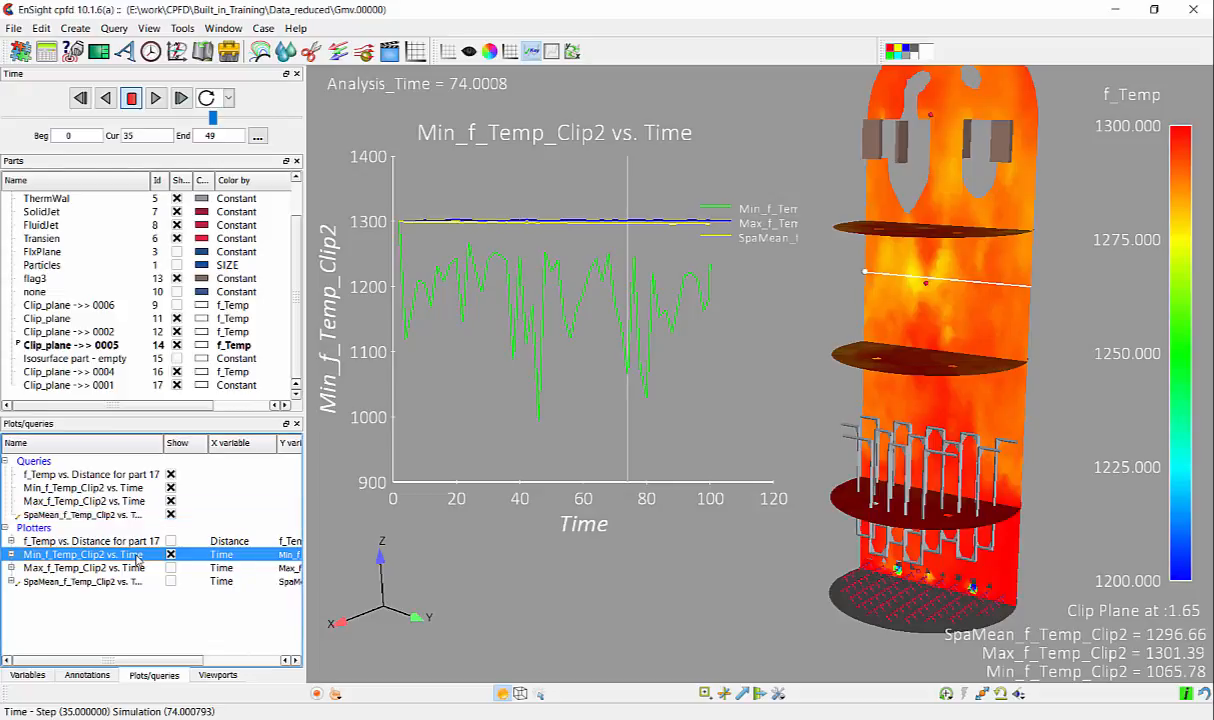
- Title the combined minimum, maximum and mean temperature plot "Min Avg Max on Clip Plane"
double_click(138, 560)
drag(150, 153, 903, 113)
drag(940, 199, 812, 203)
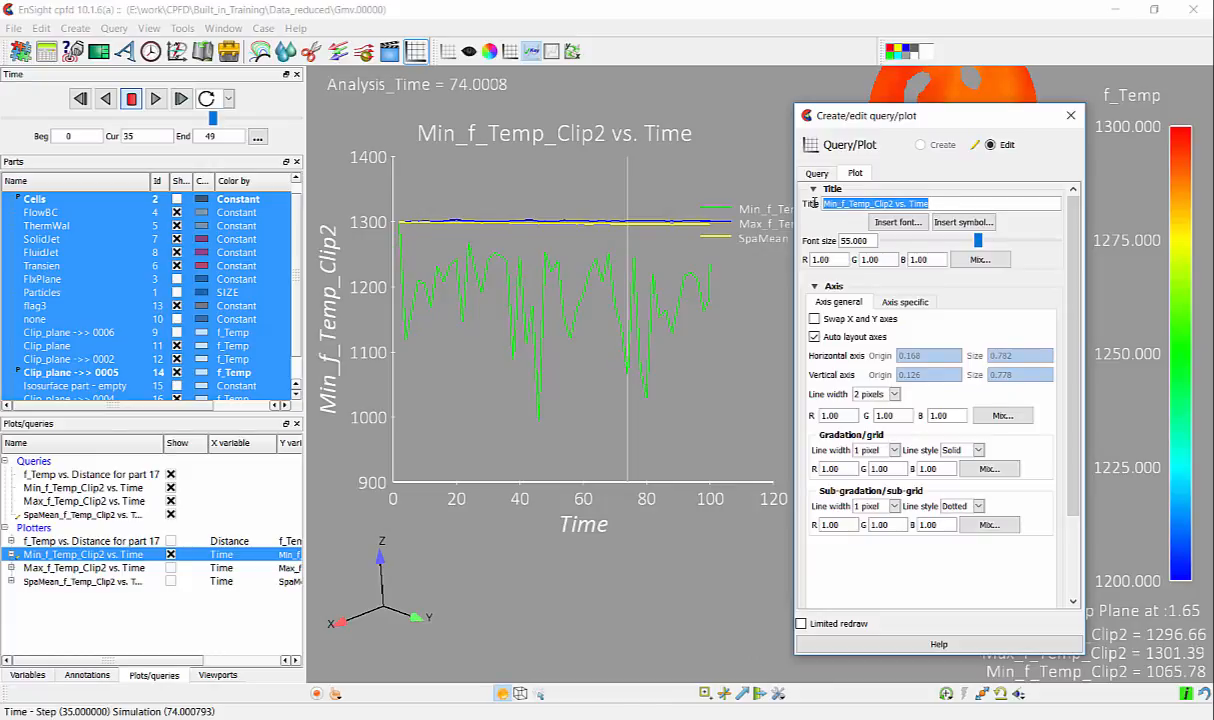
text(Min Avg )
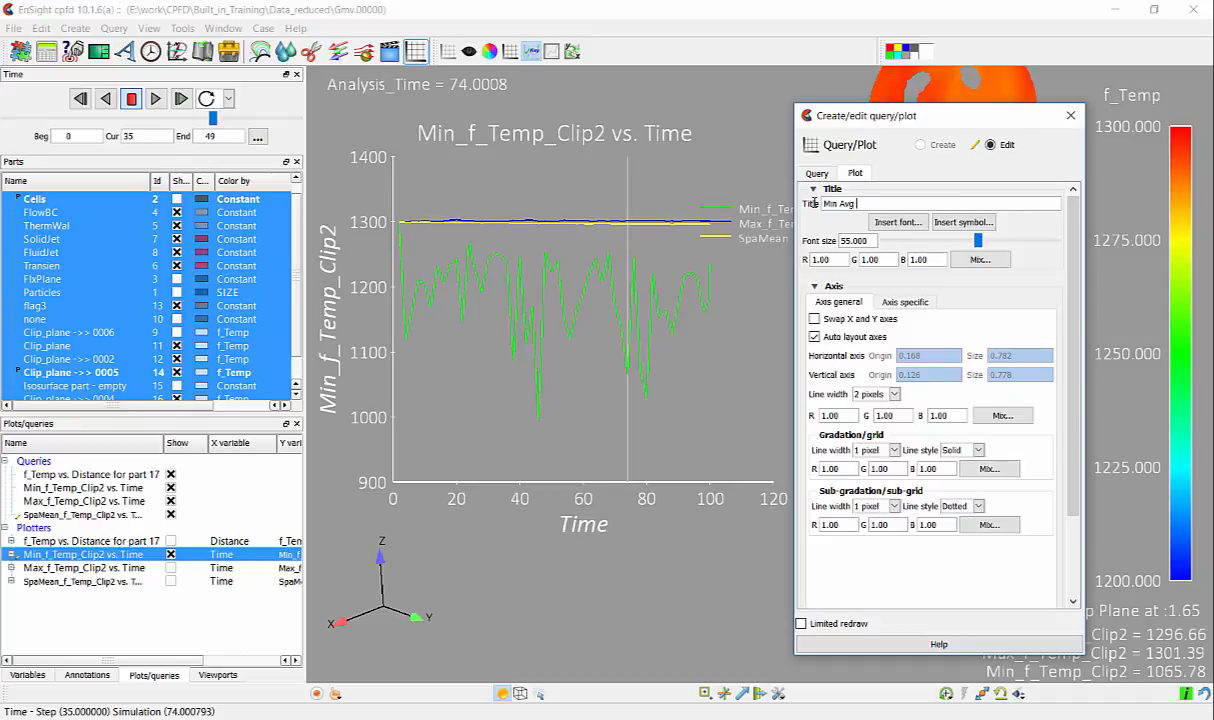
text(Max on Clip Plane)
key(Return)
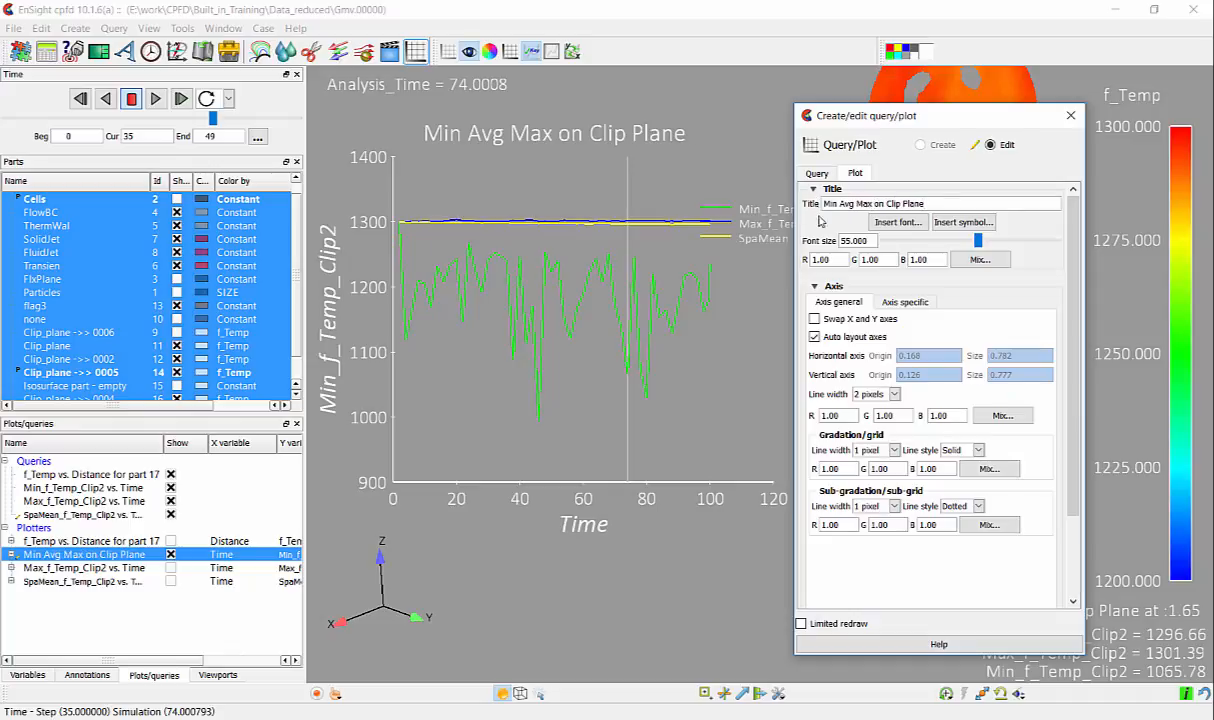
- Set the Y axis title of the Min Avg Max on Clip Plane plot to f_Temp and close the plot settings
click(902, 302)
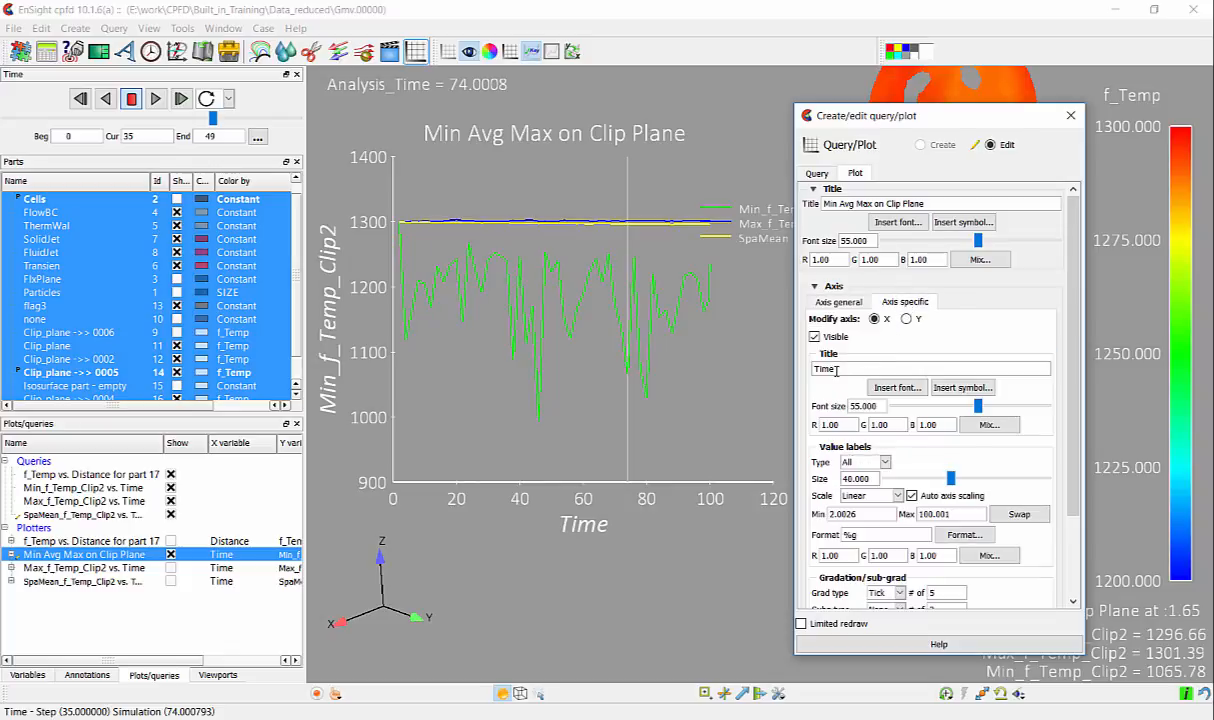
click(906, 318)
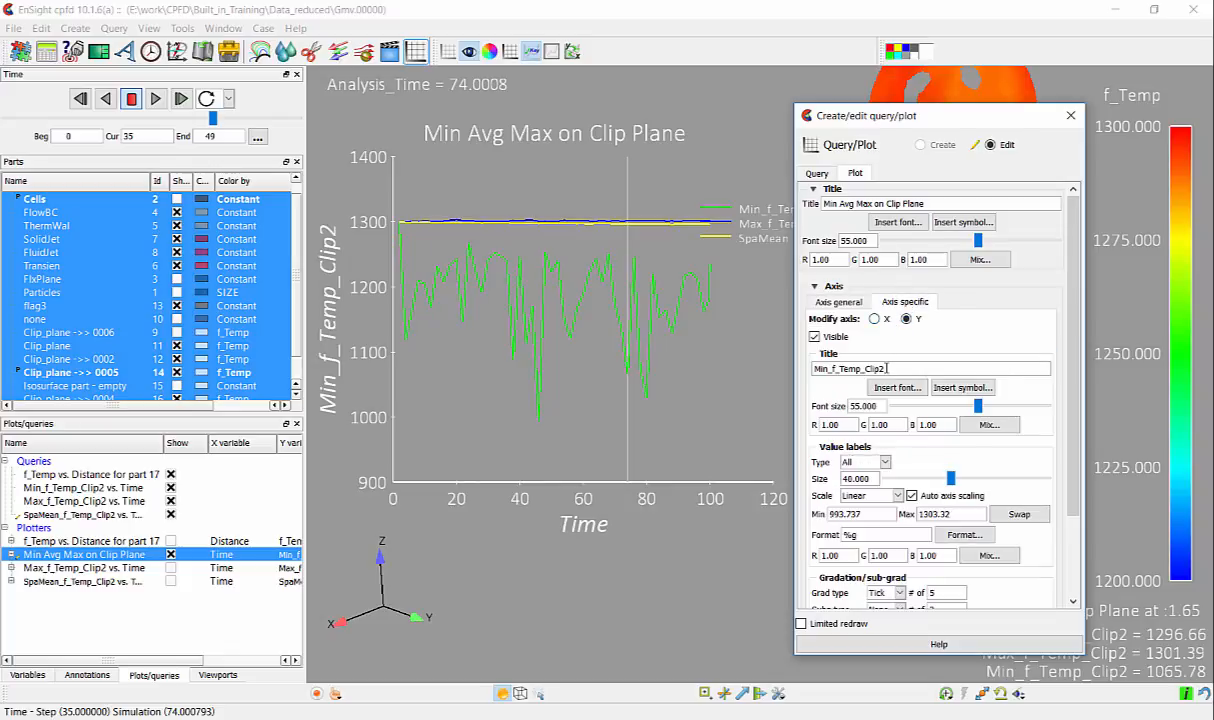
double_click(889, 366)
text(f_Temp)
key(Return)
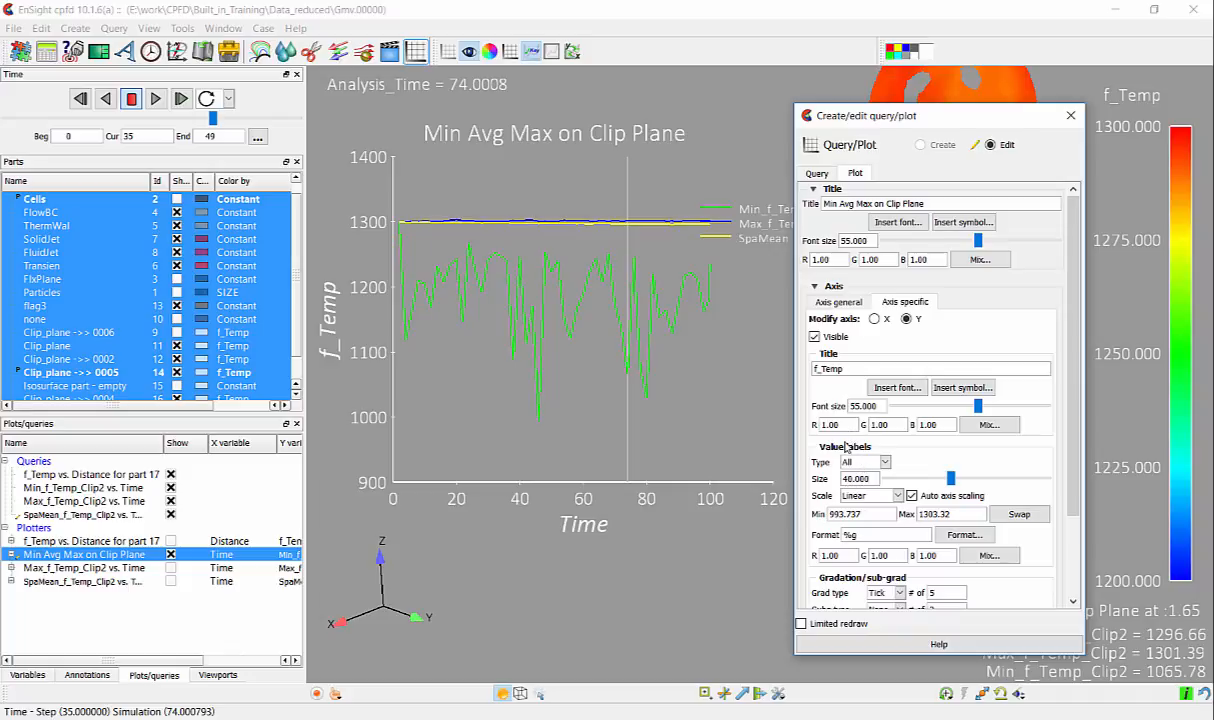
click(838, 302)
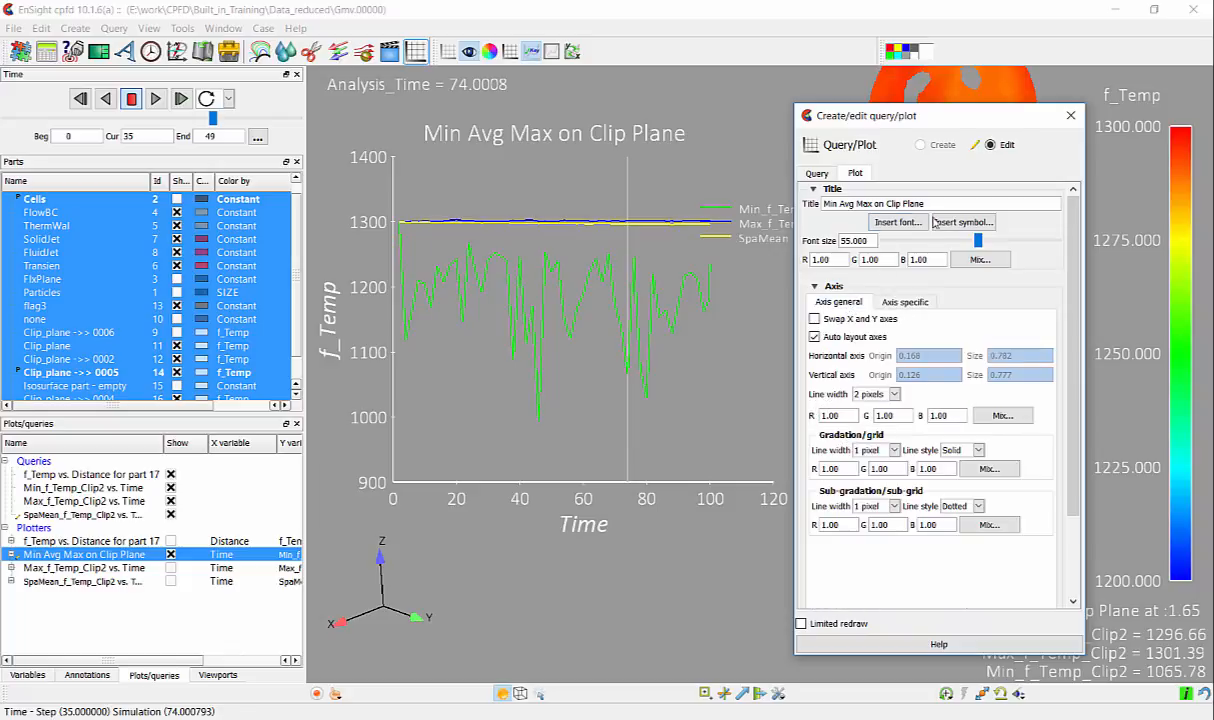
click(1070, 115)
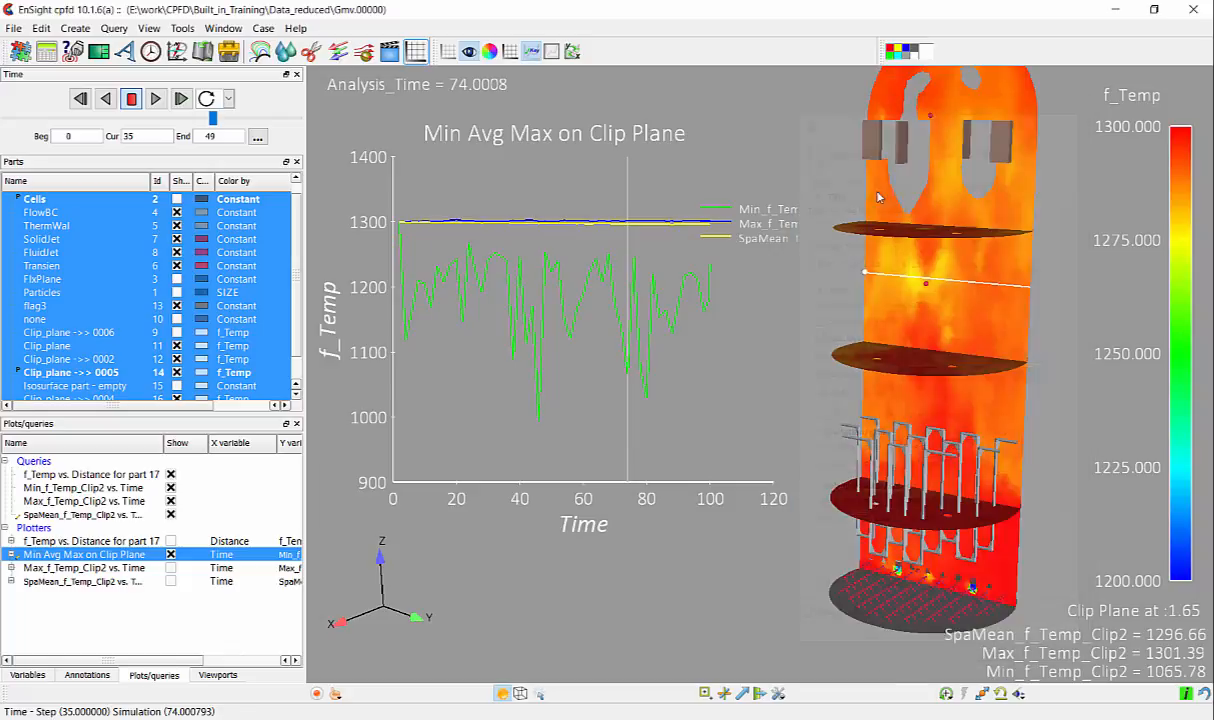
- Examine the creation and display options of the Min_f_Temp_Clip2 vs. Time query, including line and marker settings
double_click(100, 488)
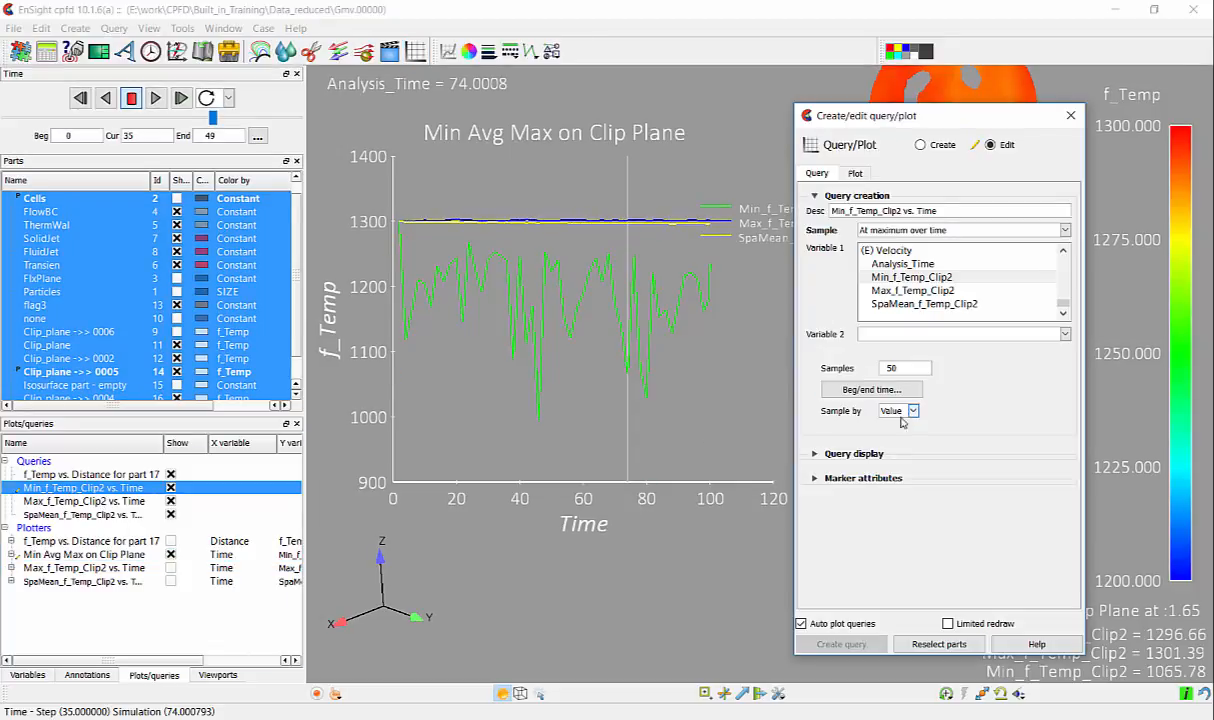
click(815, 455)
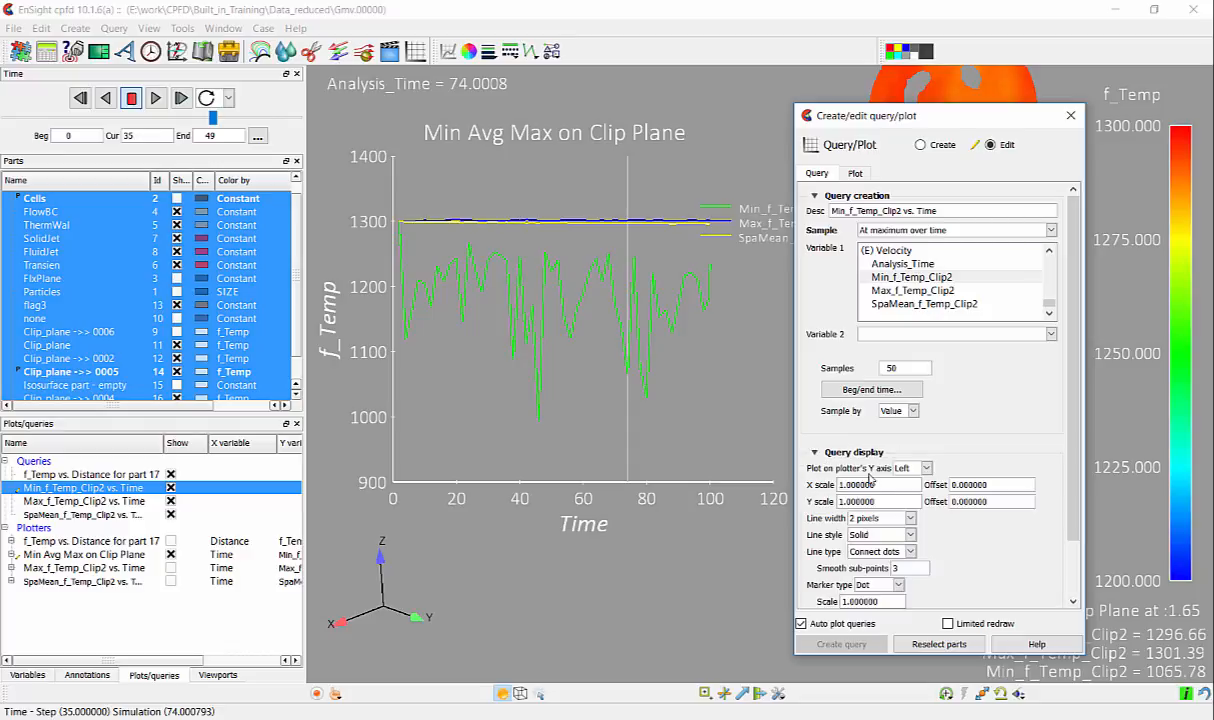
click(815, 455)
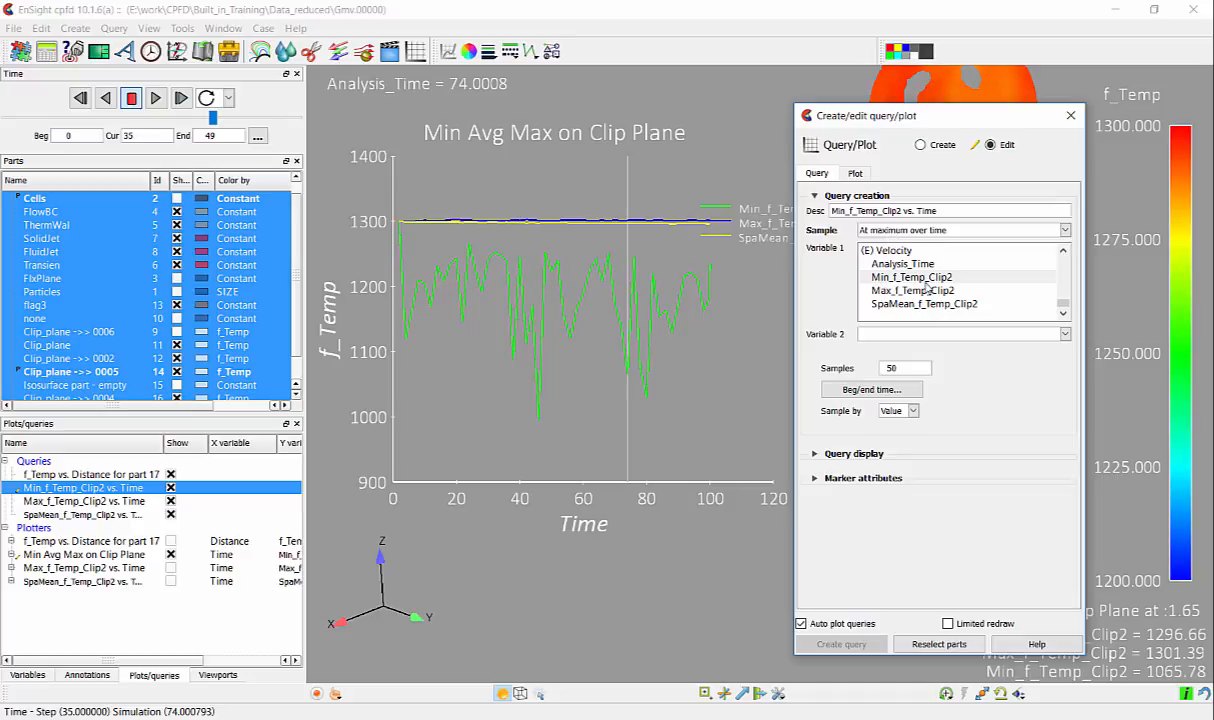
click(1070, 116)
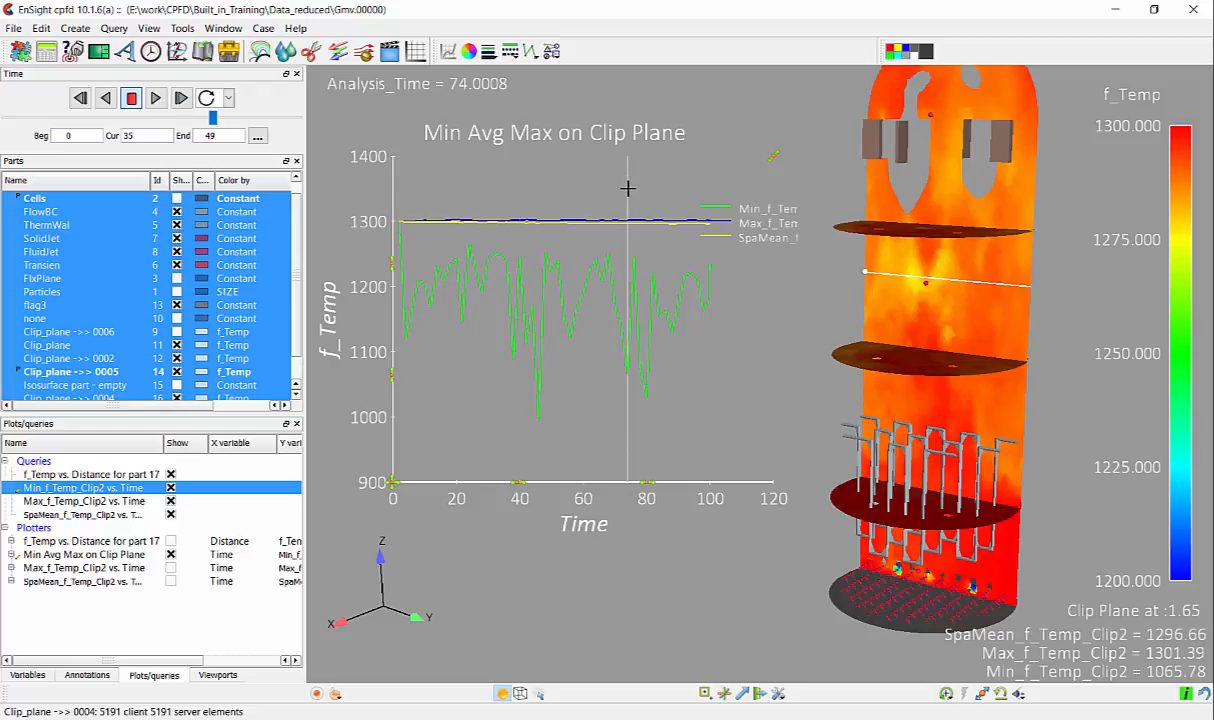
- Move the plot's time marker to the deepest dip of the minimum temperature curve, at about time 46, and inspect the vessel there
mouse_move(627, 188)
mouse_down()
mouse_move(543, 188)
mouse_move(470, 216)
mouse_move(584, 218)
mouse_move(535, 235)
mouse_up()
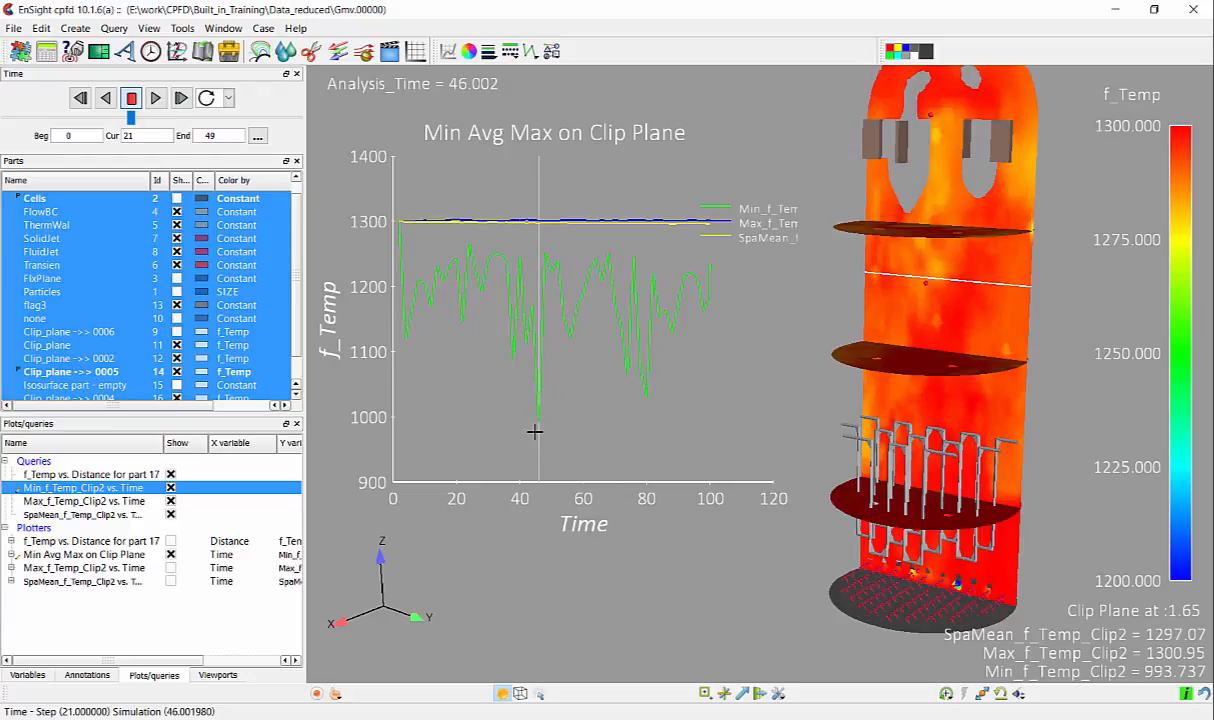
drag(1027, 461, 972, 518)
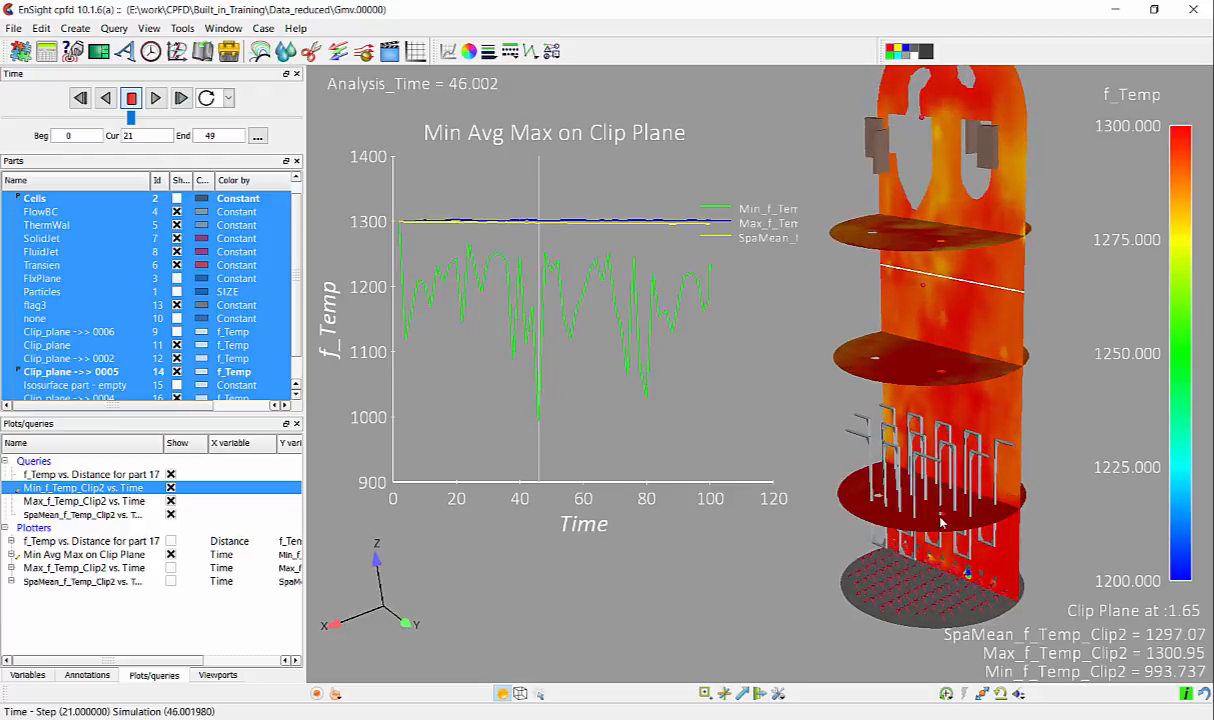